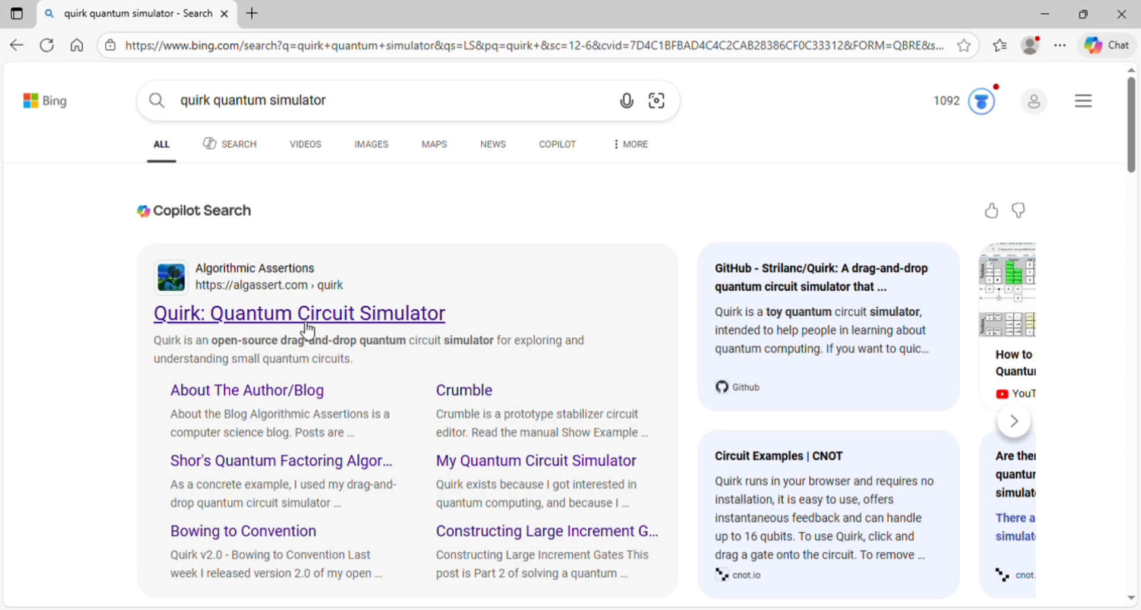
Step: Open the Quirk: Quantum Circuit Simulator site from the search results and enter its circuit editor
click(277, 325)
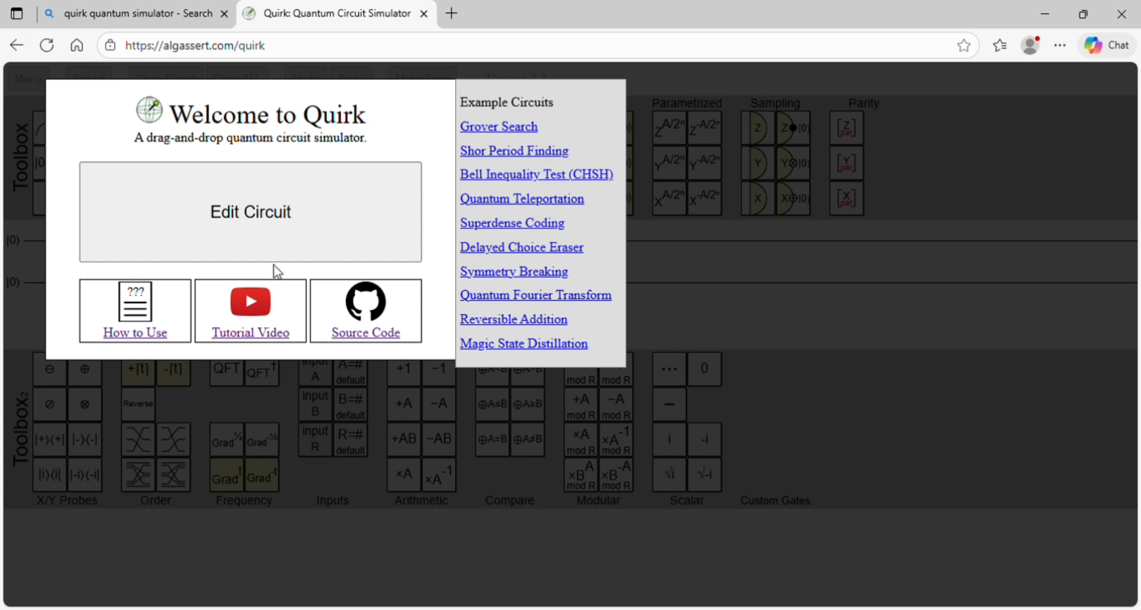
click(254, 226)
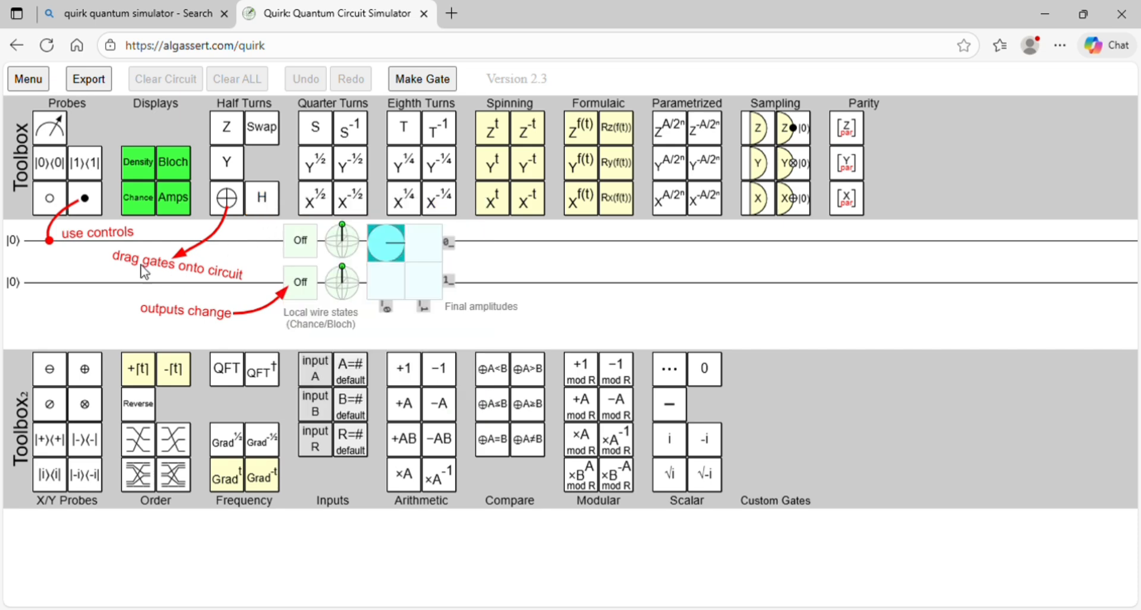
Step: Set the first qubit's initial state to |+⟩ and the second qubit's to |-⟩
click(29, 256)
click(28, 255)
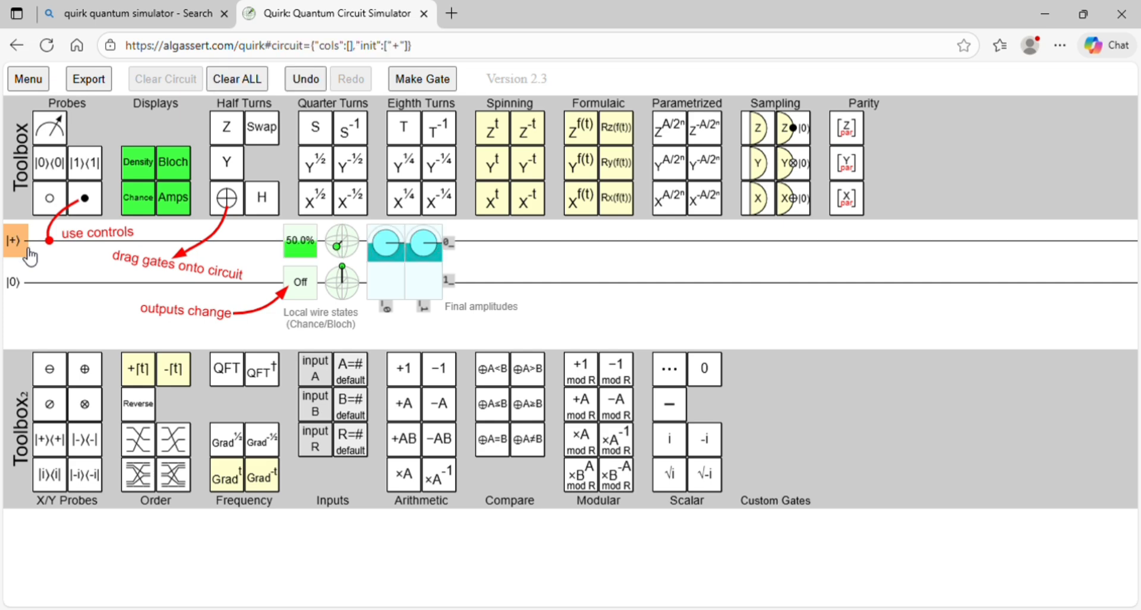
click(16, 287)
click(16, 287)
click(16, 287)
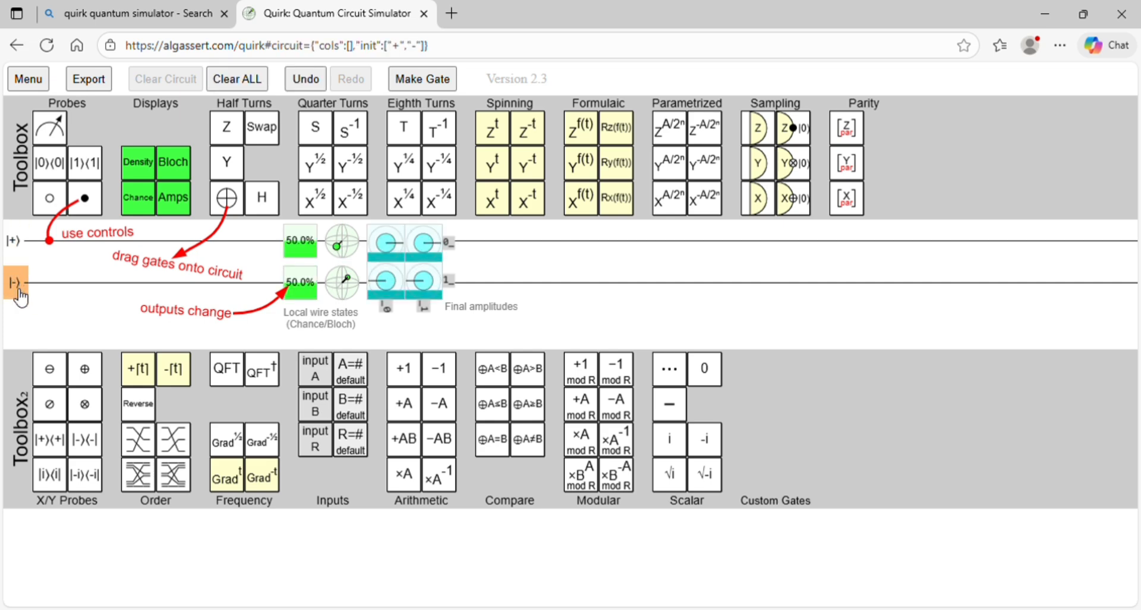
Step: Set the first qubit's initial state to |1⟩ and the second qubit's to |0⟩
click(23, 252)
click(24, 252)
click(24, 252)
click(24, 252)
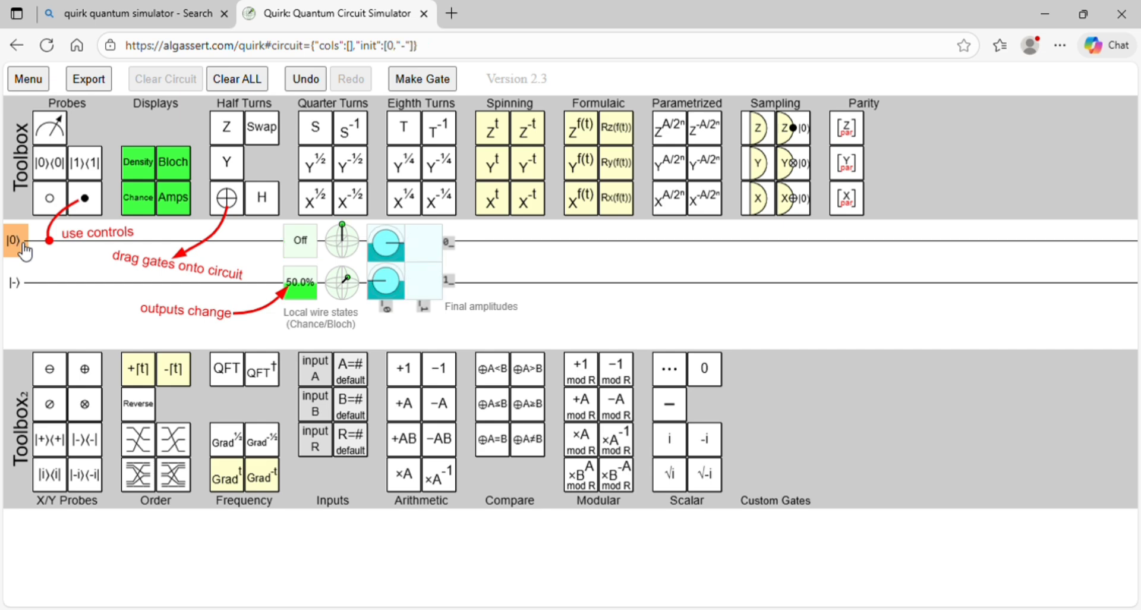
click(24, 252)
click(30, 286)
click(30, 287)
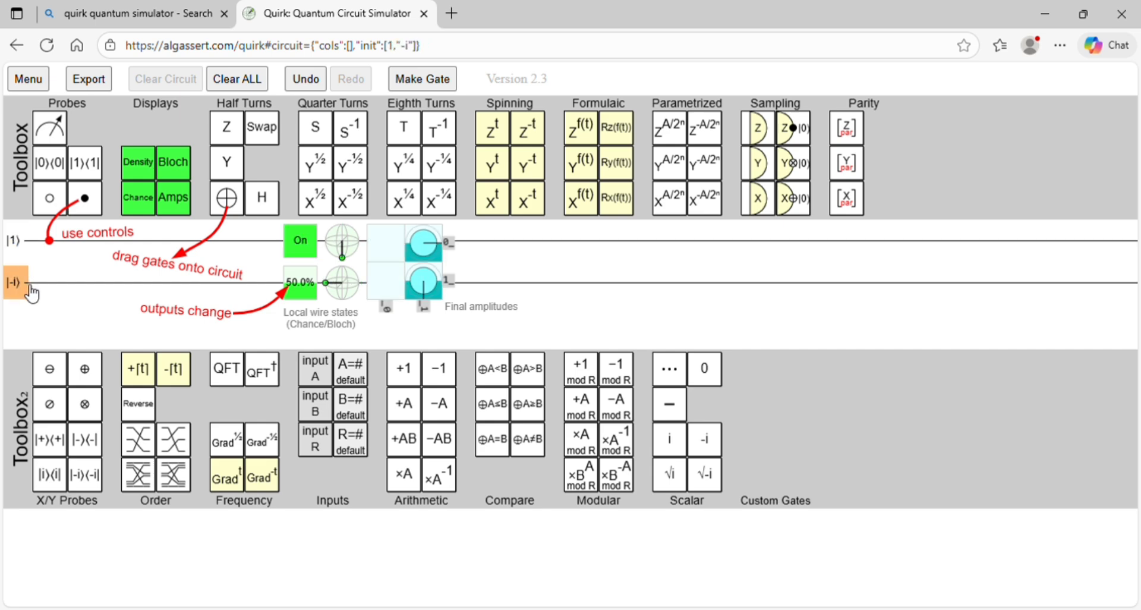
click(29, 287)
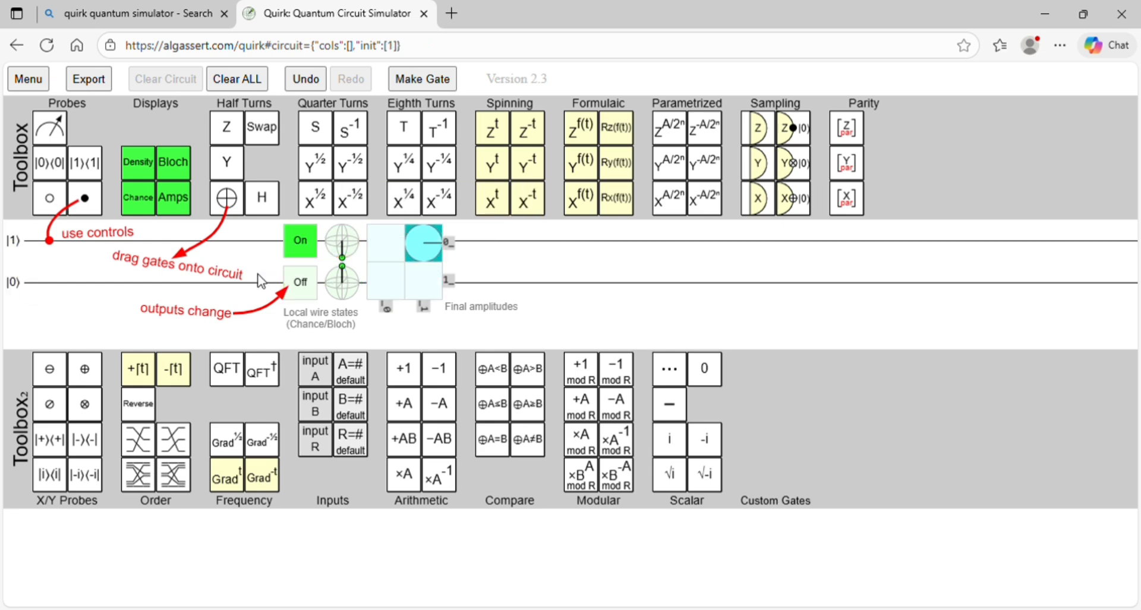
Step: Inspect the first qubit's measurement chance and Bloch sphere, and the final amplitudes of the two-qubit states
mouse_move(305, 248)
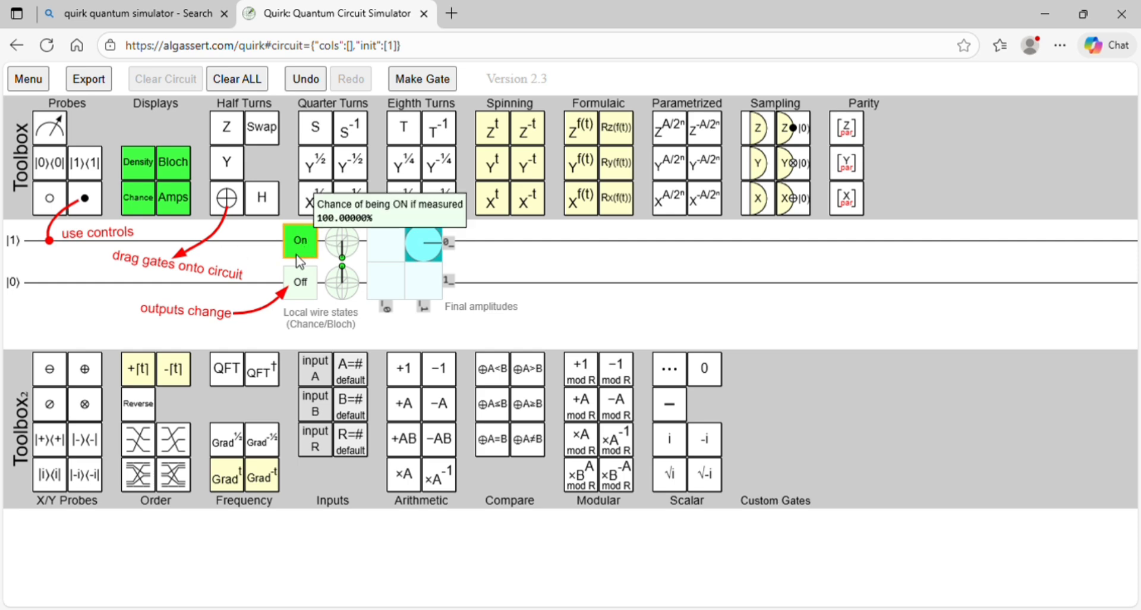
mouse_move(342, 244)
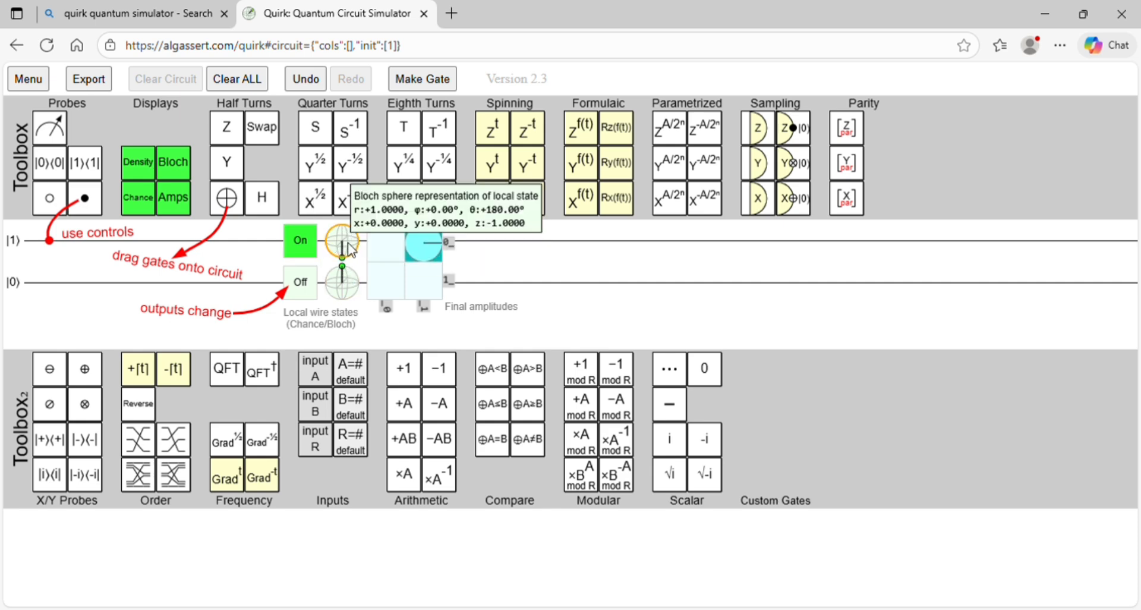
mouse_move(348, 218)
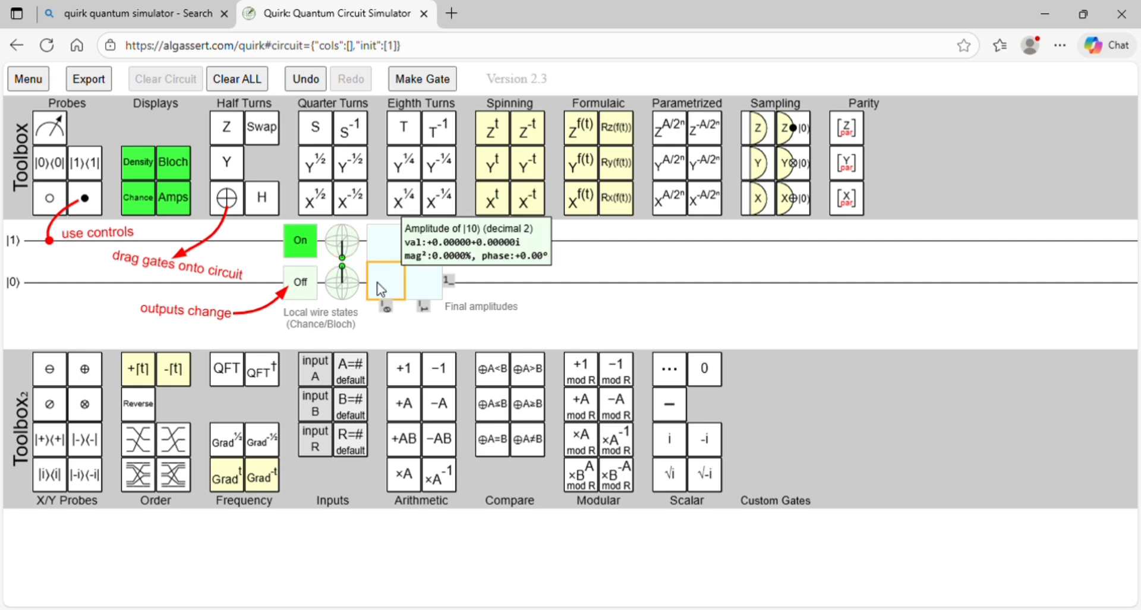
mouse_move(387, 240)
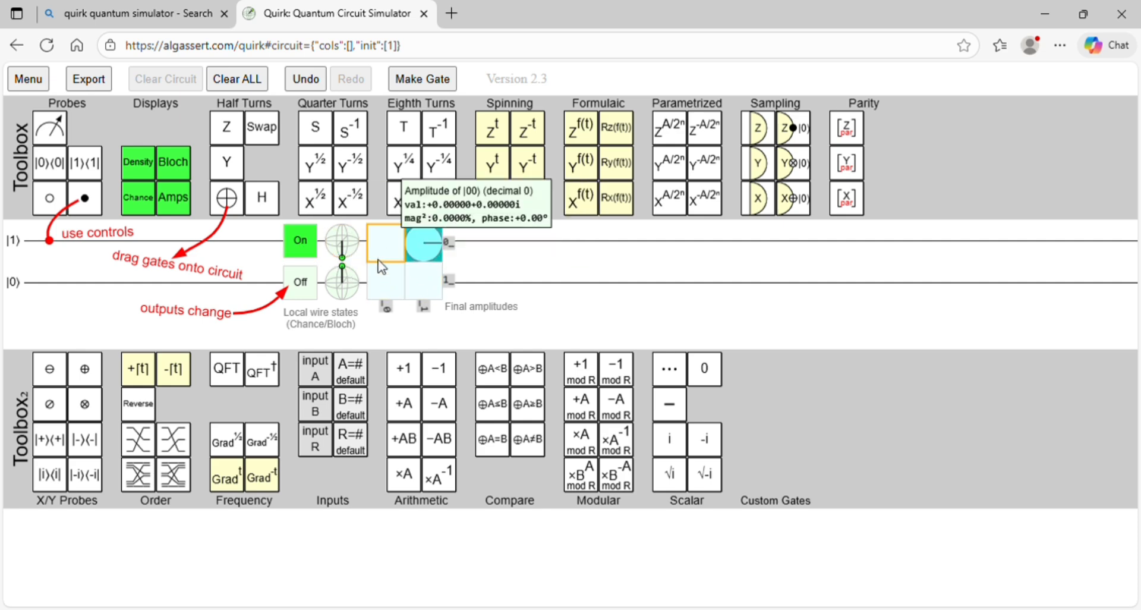
mouse_move(437, 281)
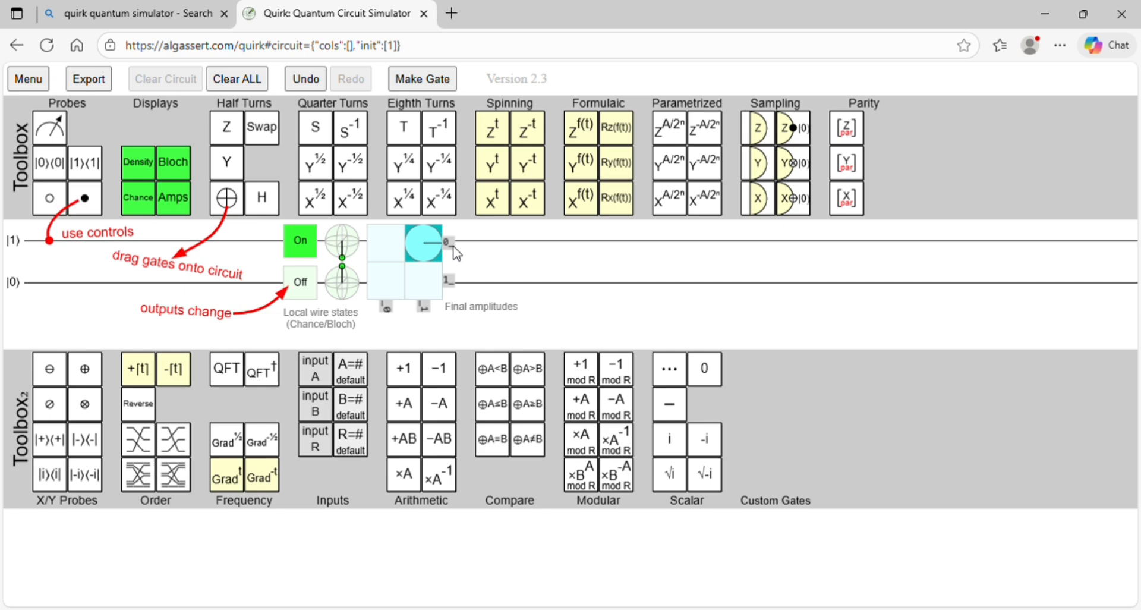
mouse_move(434, 248)
Step: Place a Pauli X (NOT) gate on the first wire and set that qubit's initial state to |0⟩
drag(231, 209, 27, 263)
click(24, 250)
click(22, 254)
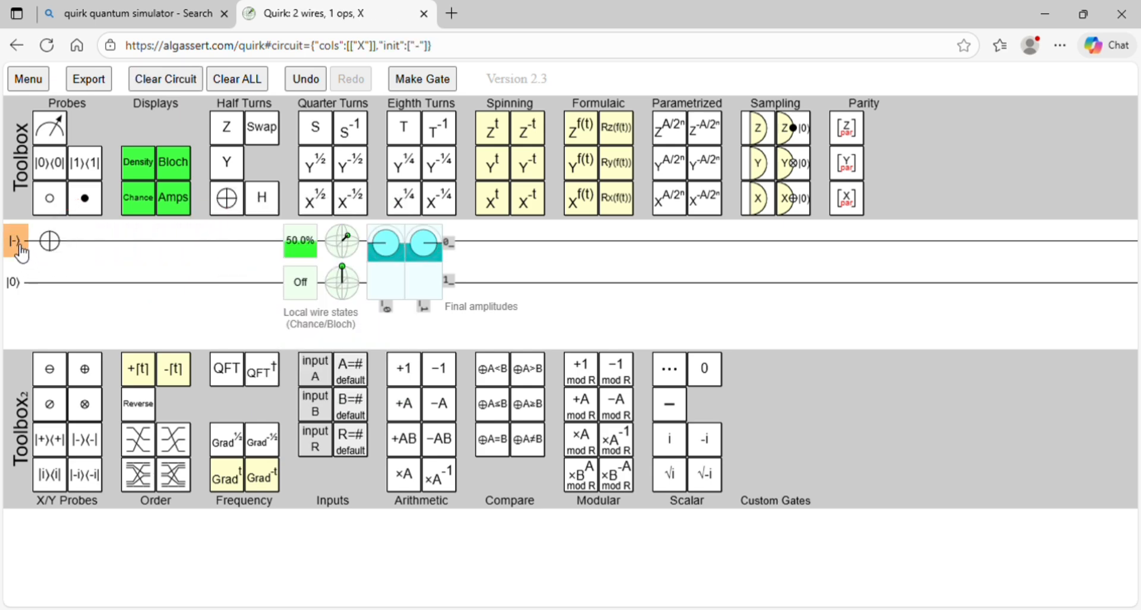
click(22, 253)
click(23, 254)
click(24, 255)
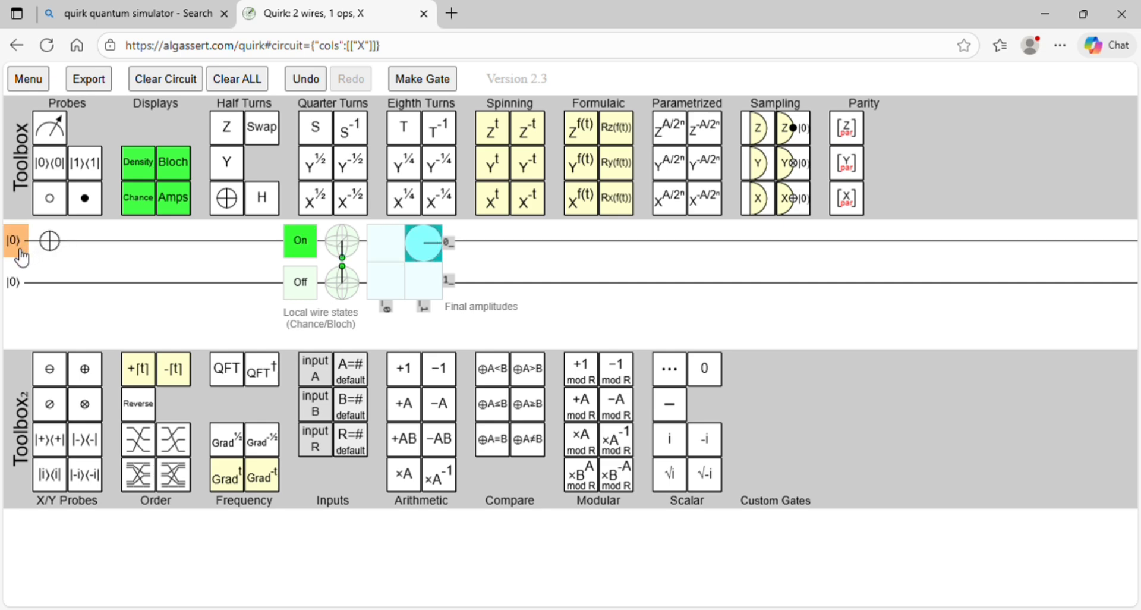
mouse_move(307, 262)
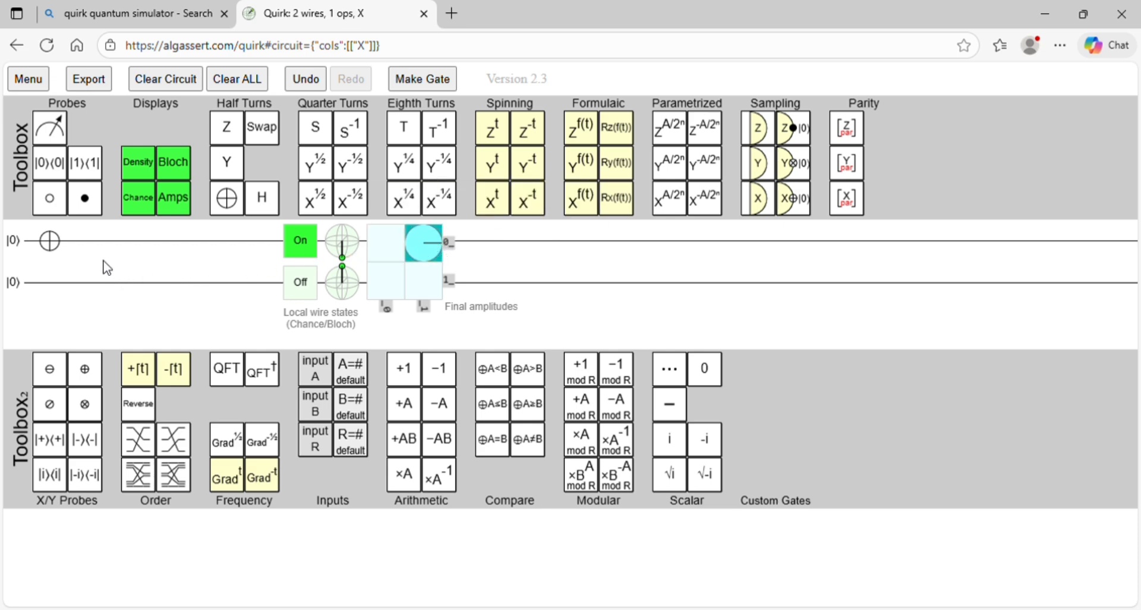
Step: Set the X gate's input qubit to |1⟩ and inspect the resulting Bloch sphere and amplitudes
click(26, 255)
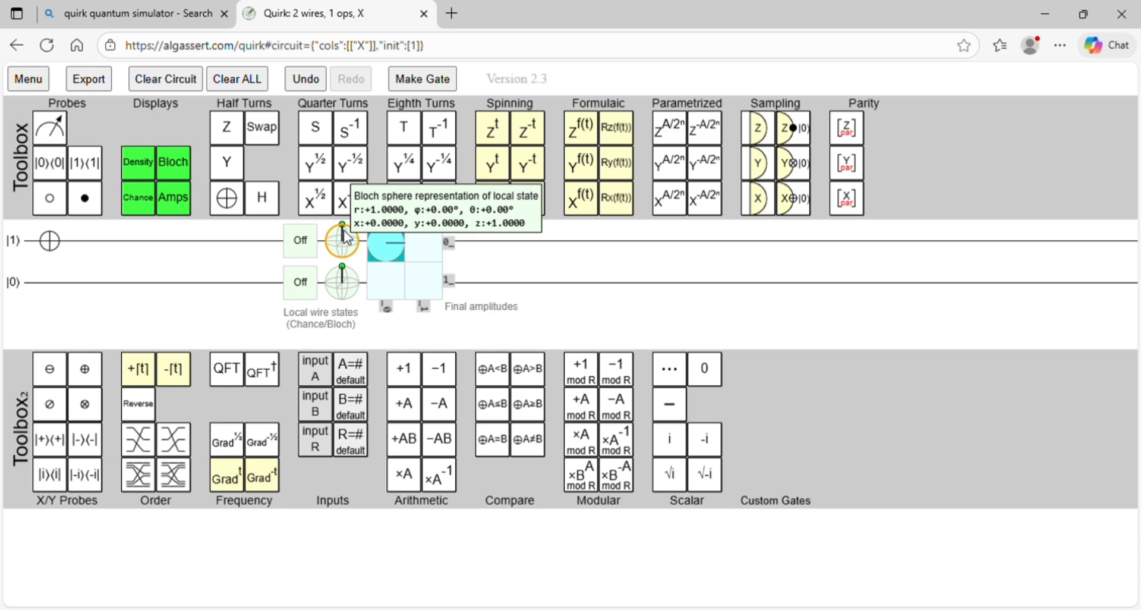
mouse_move(383, 285)
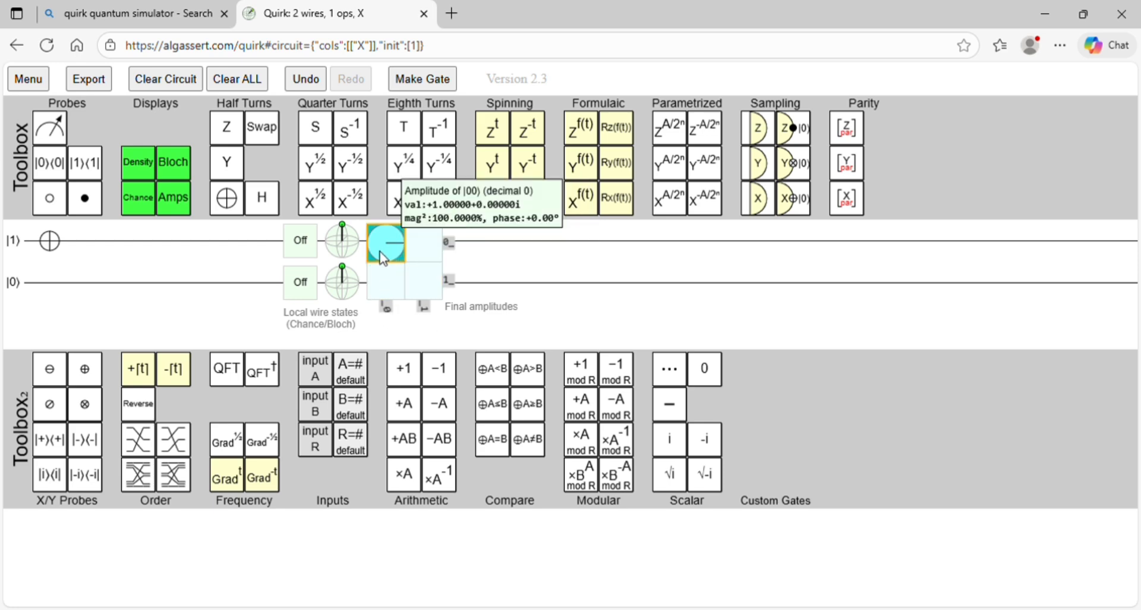
mouse_move(385, 243)
Step: Replace the X gate on the first wire with a Pauli Y gate and set the qubit's initial state to |0⟩
drag(49, 249, 222, 208)
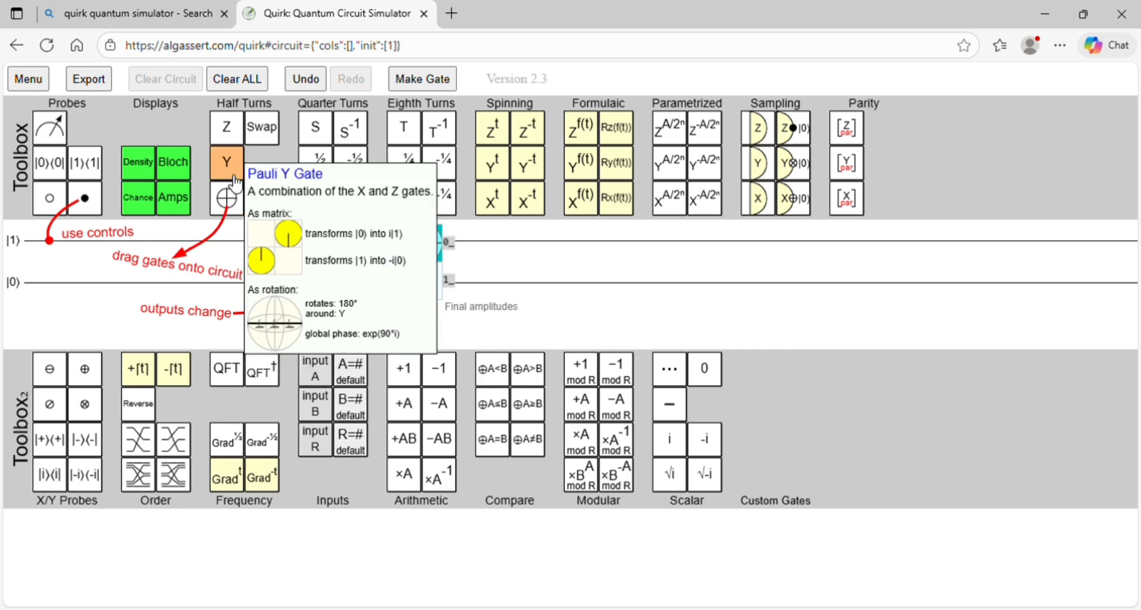
drag(227, 166, 50, 244)
click(31, 249)
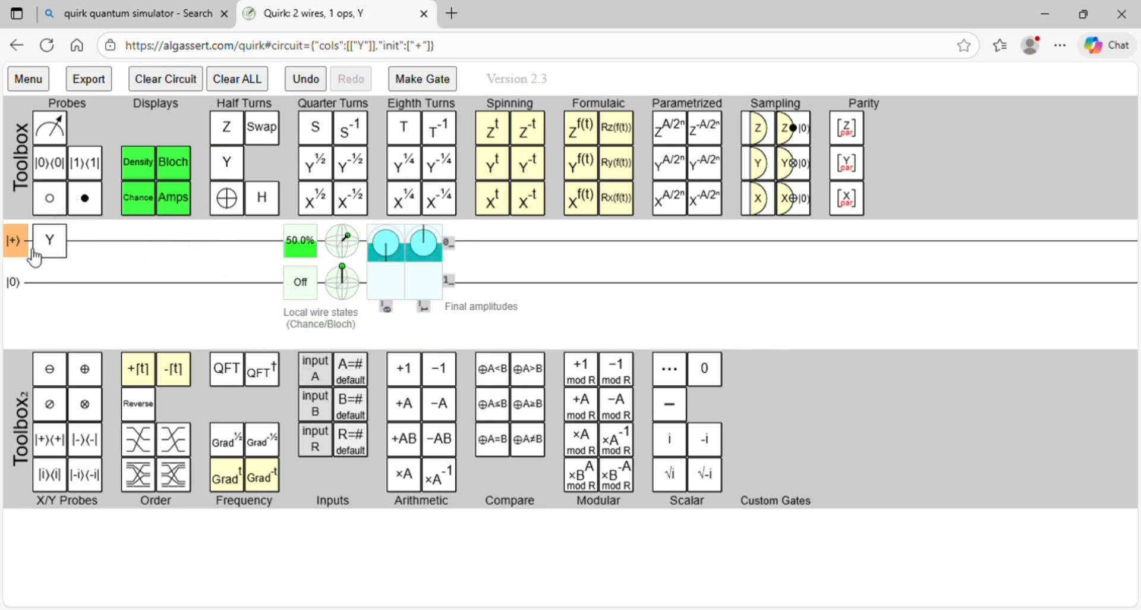
click(32, 251)
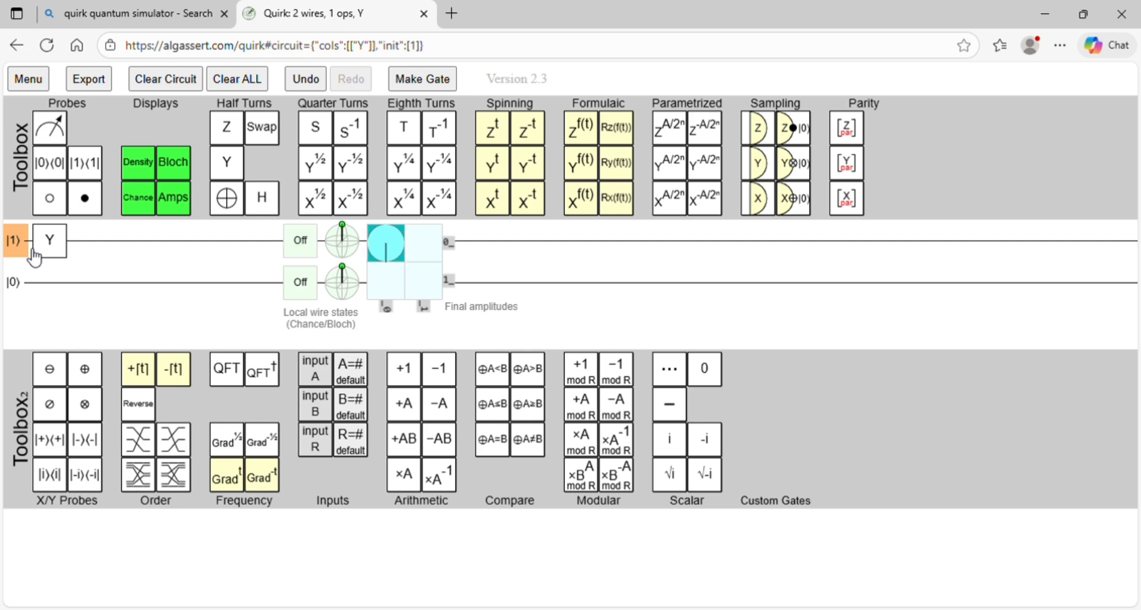
click(27, 251)
click(26, 252)
click(27, 252)
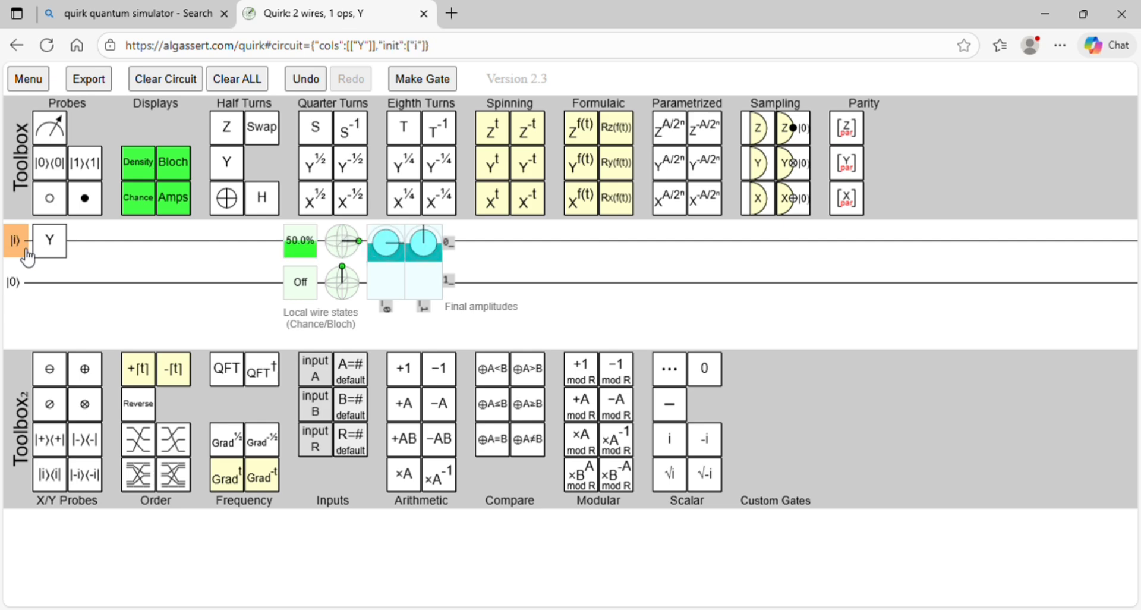
click(26, 252)
click(26, 252)
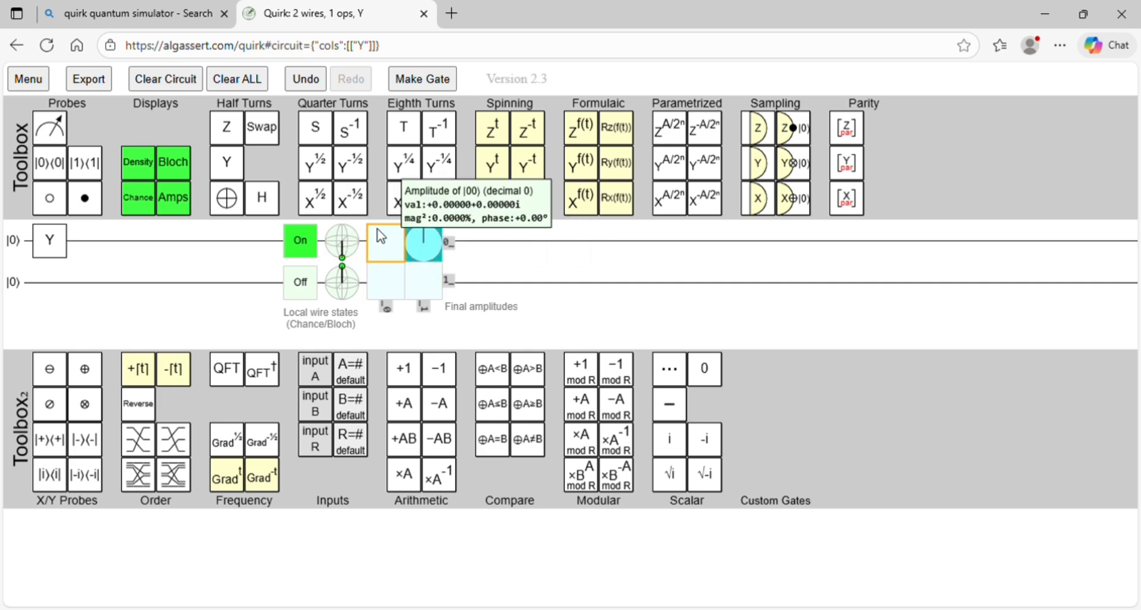
mouse_move(418, 237)
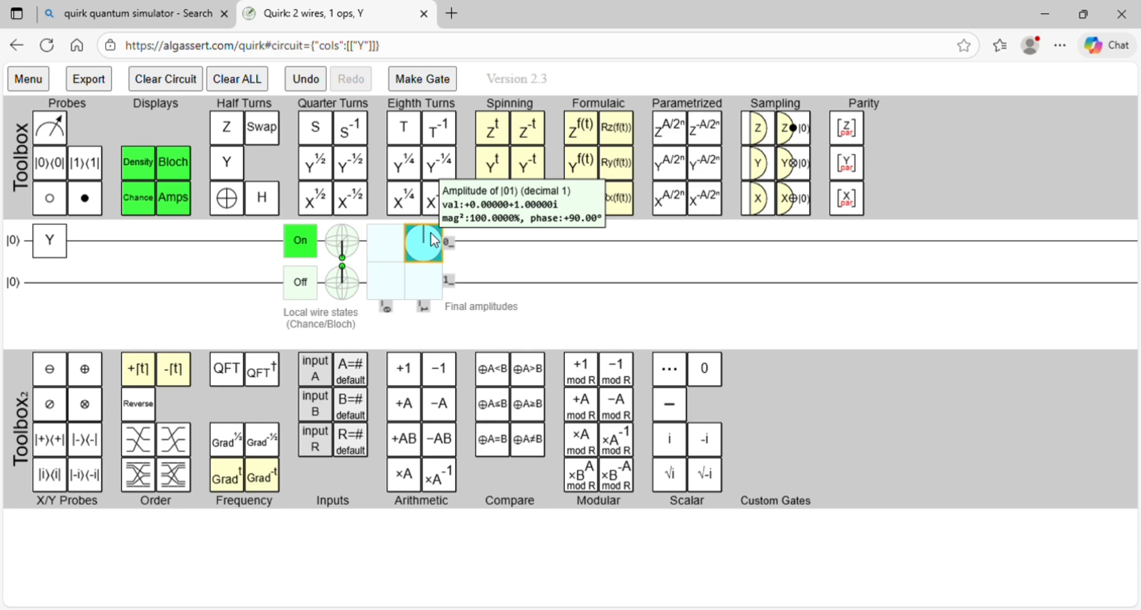
mouse_move(309, 245)
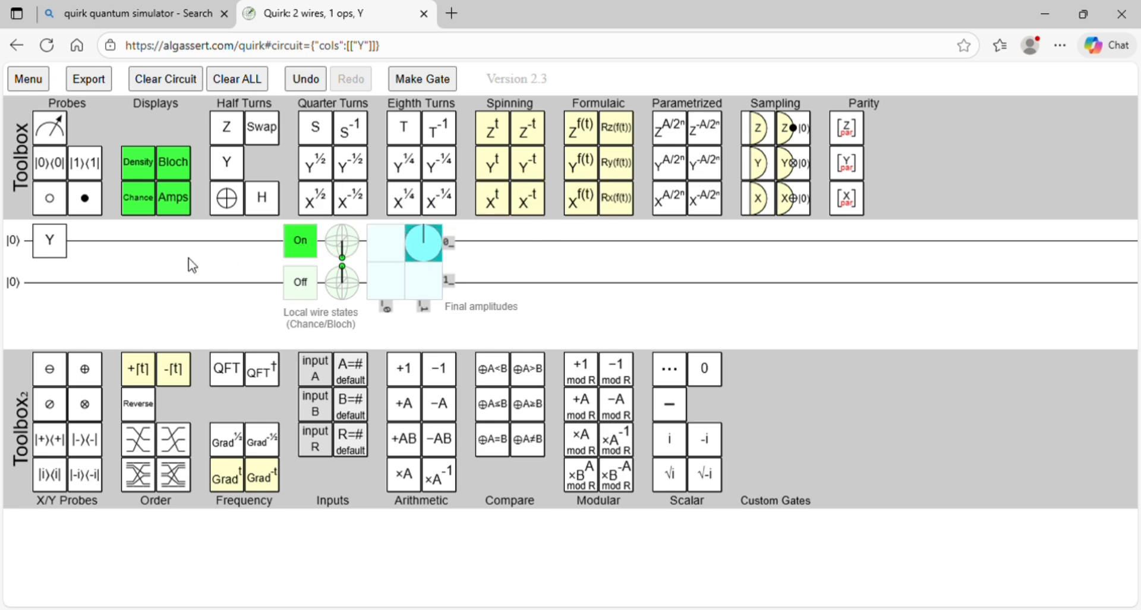
Step: Set the Y gate's input qubit to |1⟩ and inspect its measurement chance, Bloch sphere and amplitudes
click(20, 253)
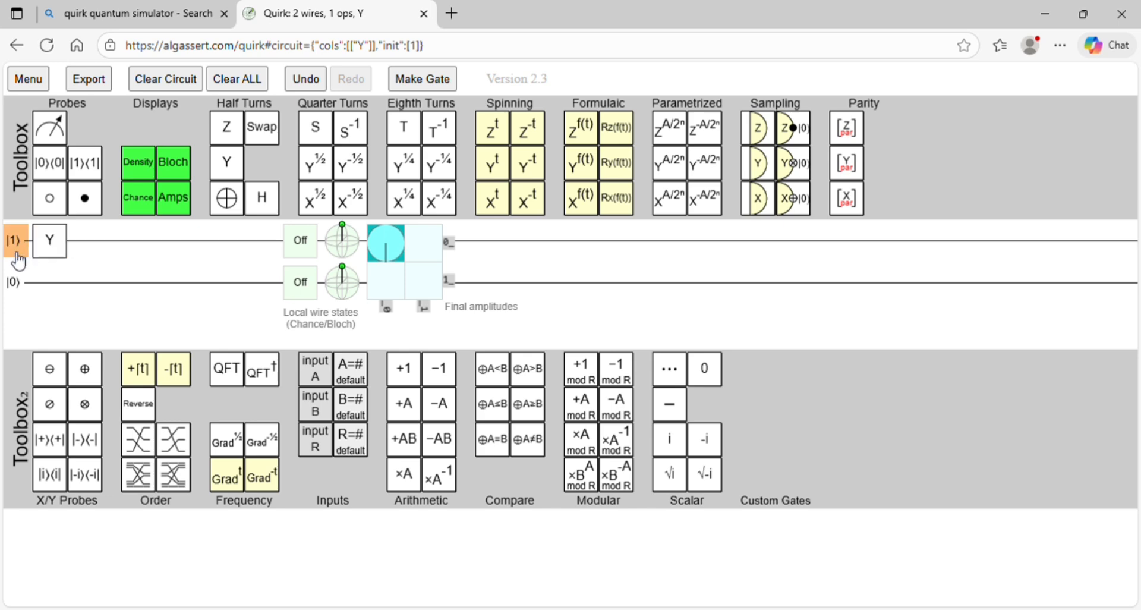
mouse_move(309, 257)
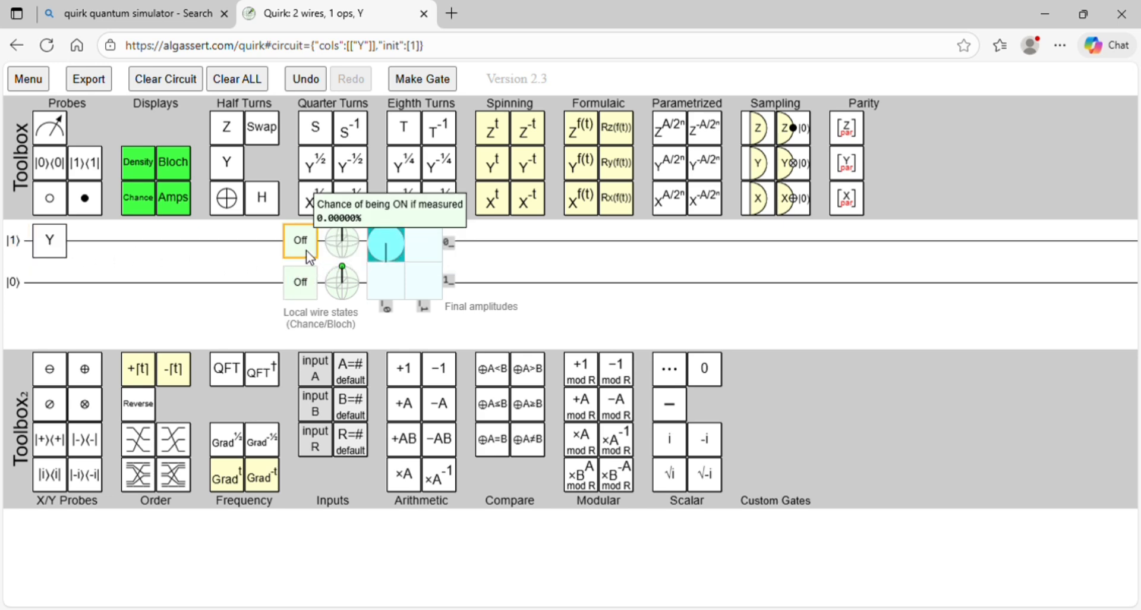
mouse_move(348, 248)
mouse_move(385, 250)
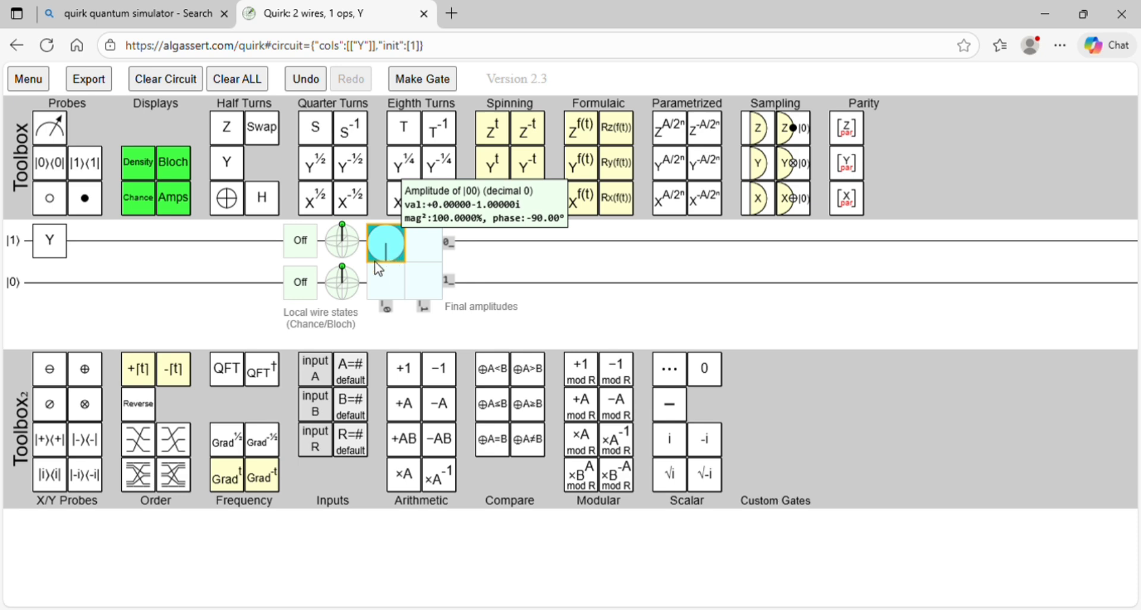
Step: Replace the Y gate on the first wire with a Pauli Z gate and set the qubit's initial state to |0⟩
click(15, 241)
drag(50, 240, 236, 168)
drag(229, 128, 61, 247)
click(15, 251)
click(15, 250)
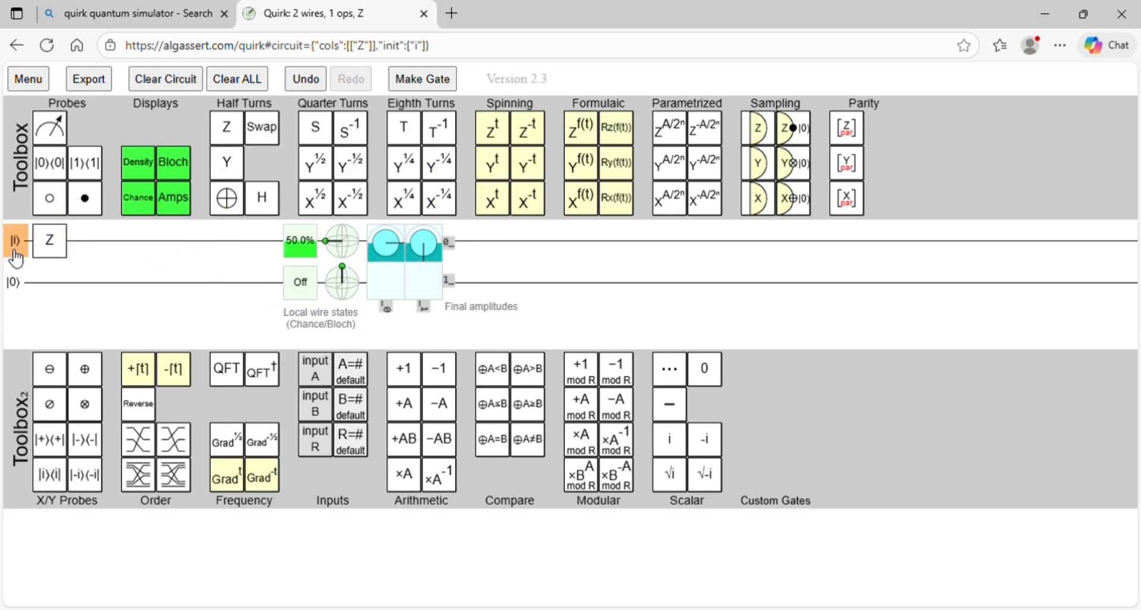
click(15, 251)
click(15, 252)
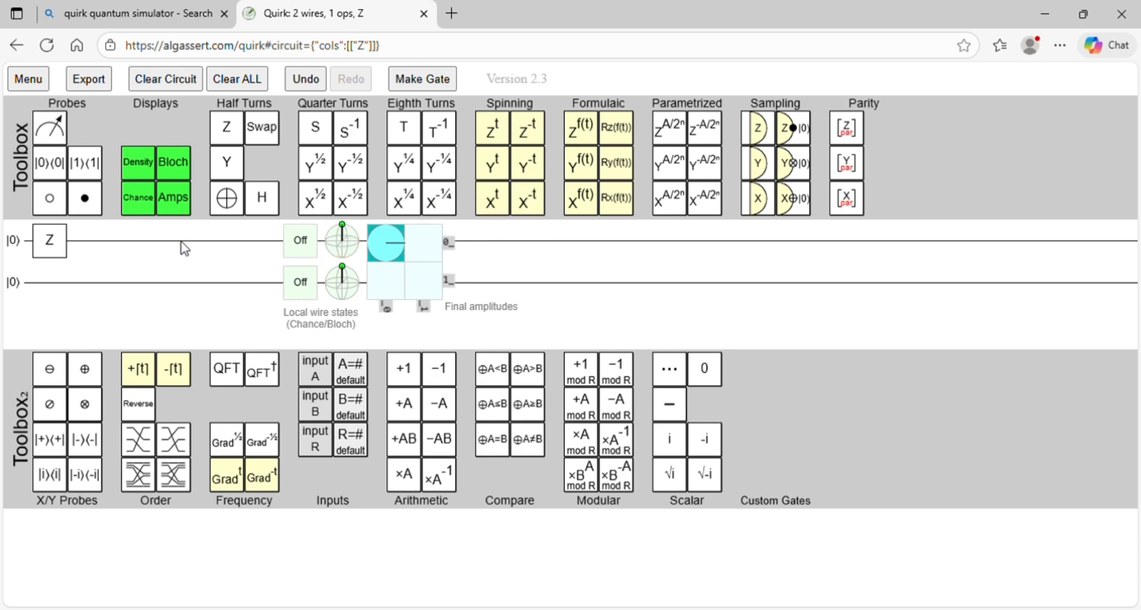
Step: Set the Z gate's input qubit to |1⟩ and inspect its measurement chance, Bloch sphere and amplitude phase
click(24, 252)
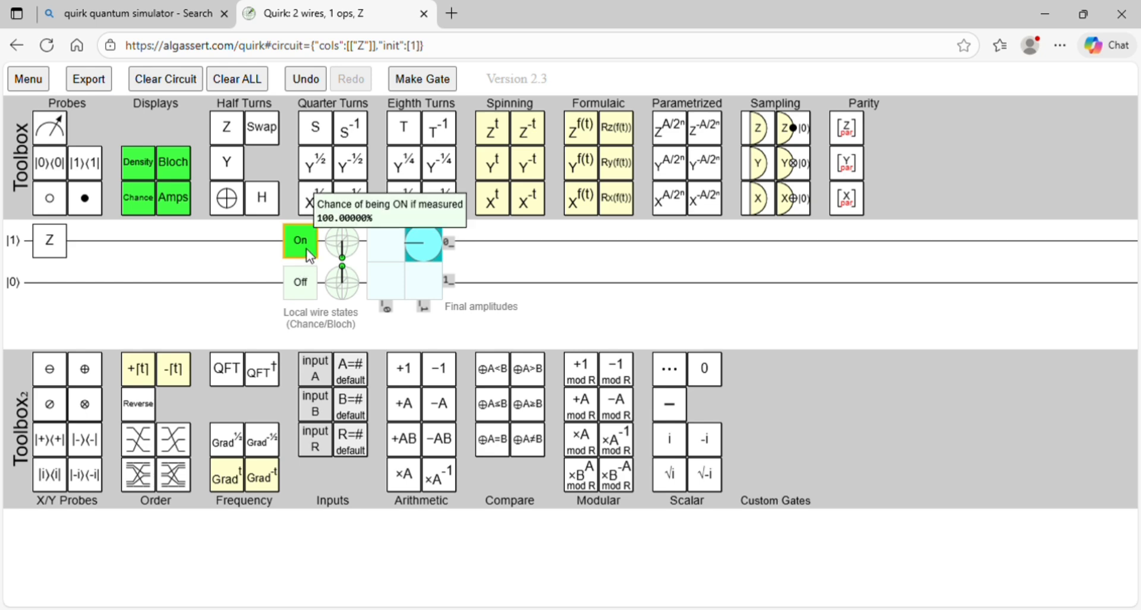
mouse_move(341, 259)
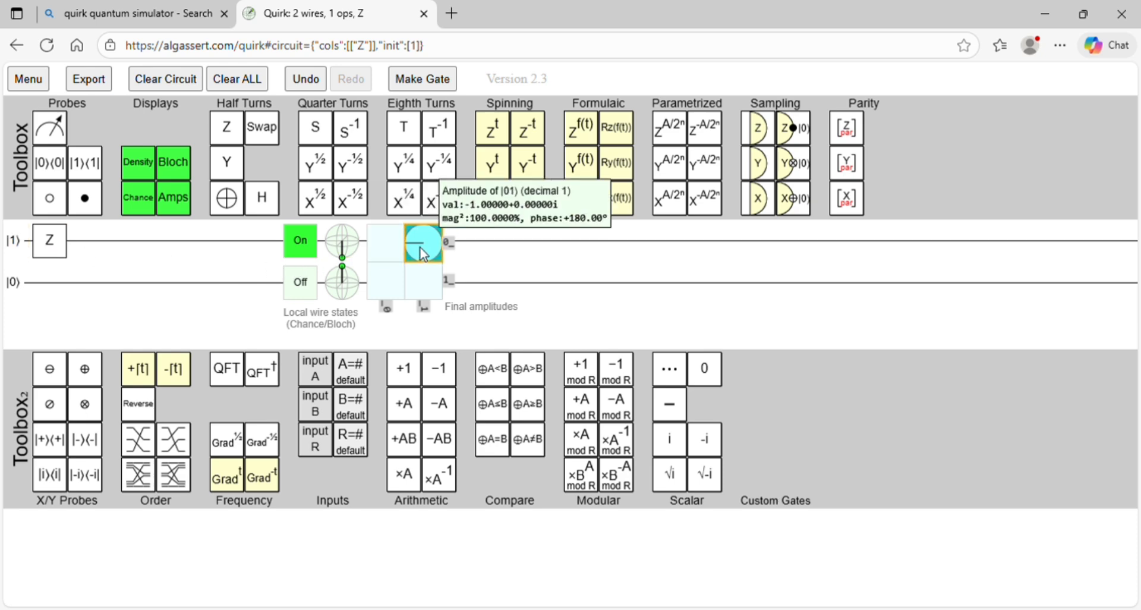
Step: Remove the Z gate from the circuit and reset the first qubit's initial state to |0⟩
click(27, 250)
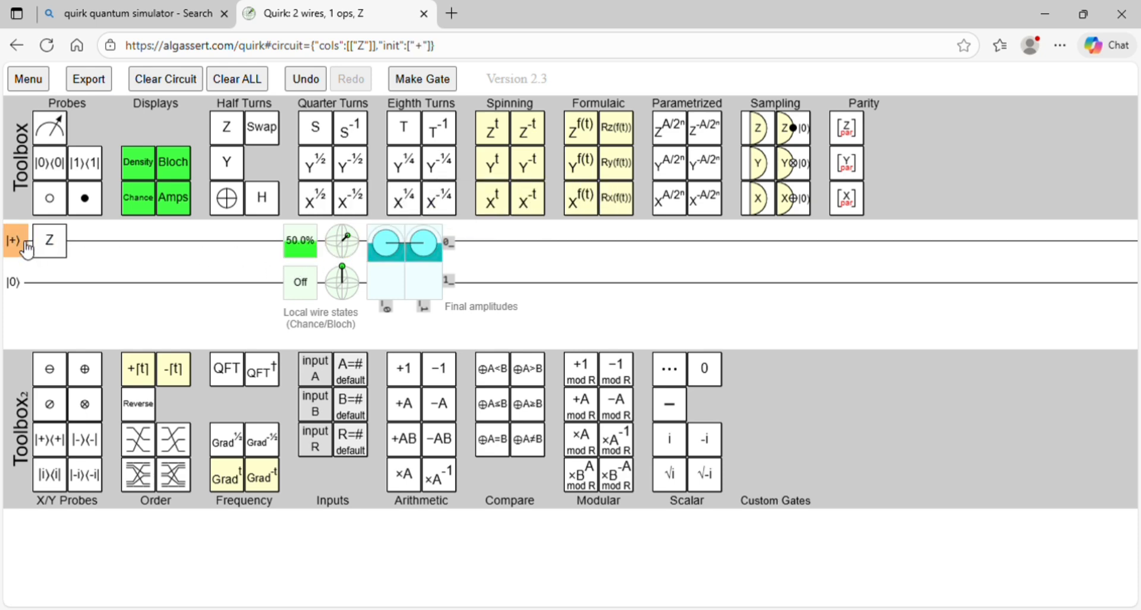
drag(49, 241, 226, 194)
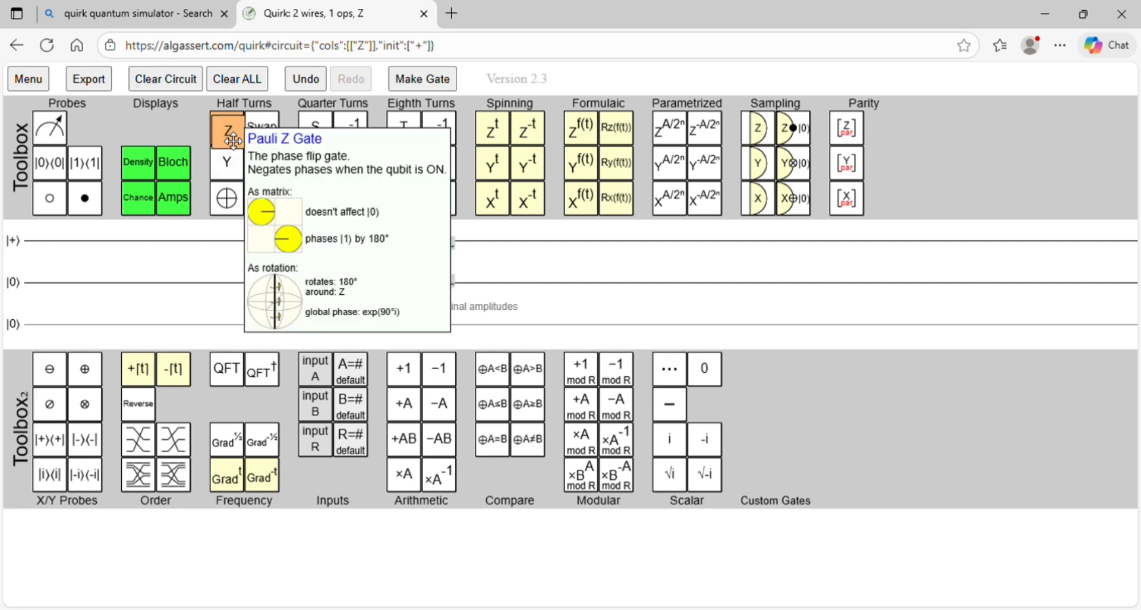
click(19, 250)
click(18, 250)
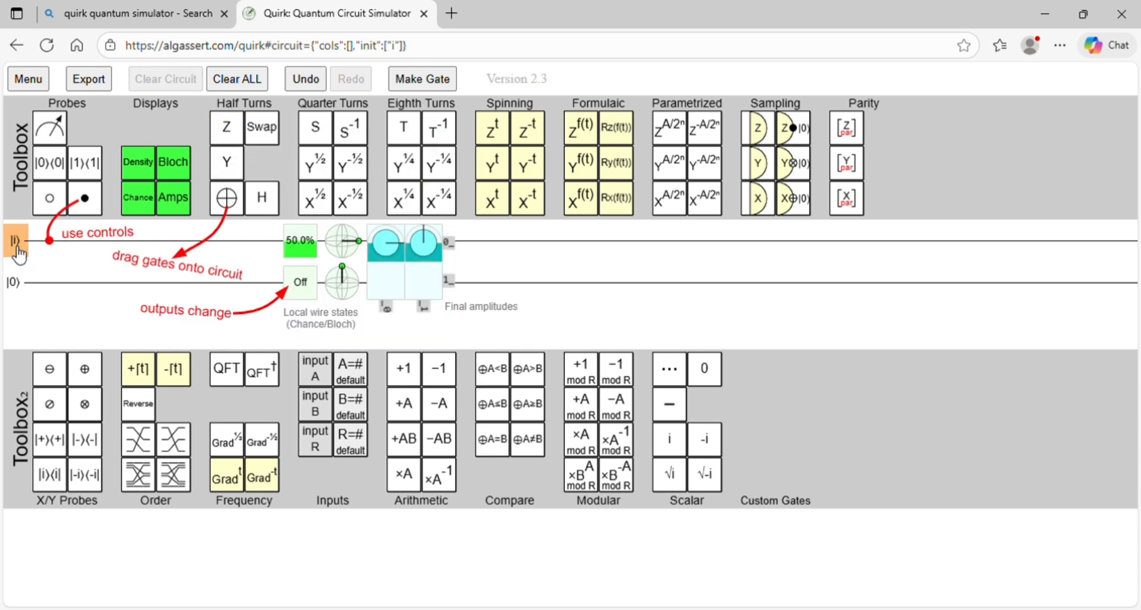
click(18, 250)
click(19, 249)
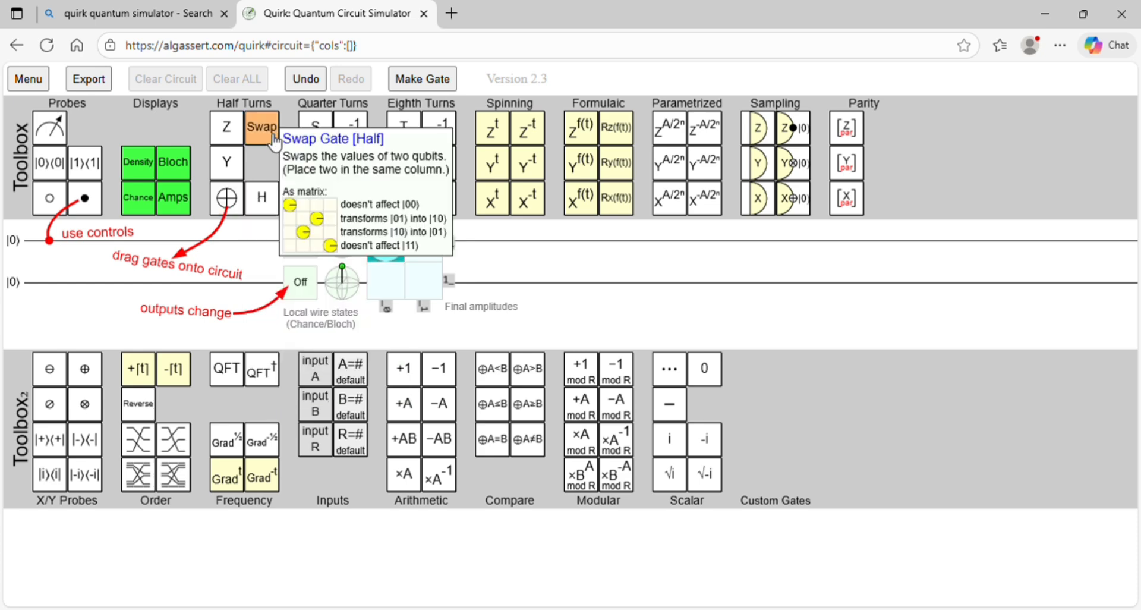
Step: Place a Swap gate across the first two wires and inspect the output states and amplitudes for |0⟩ inputs
drag(262, 126, 50, 240)
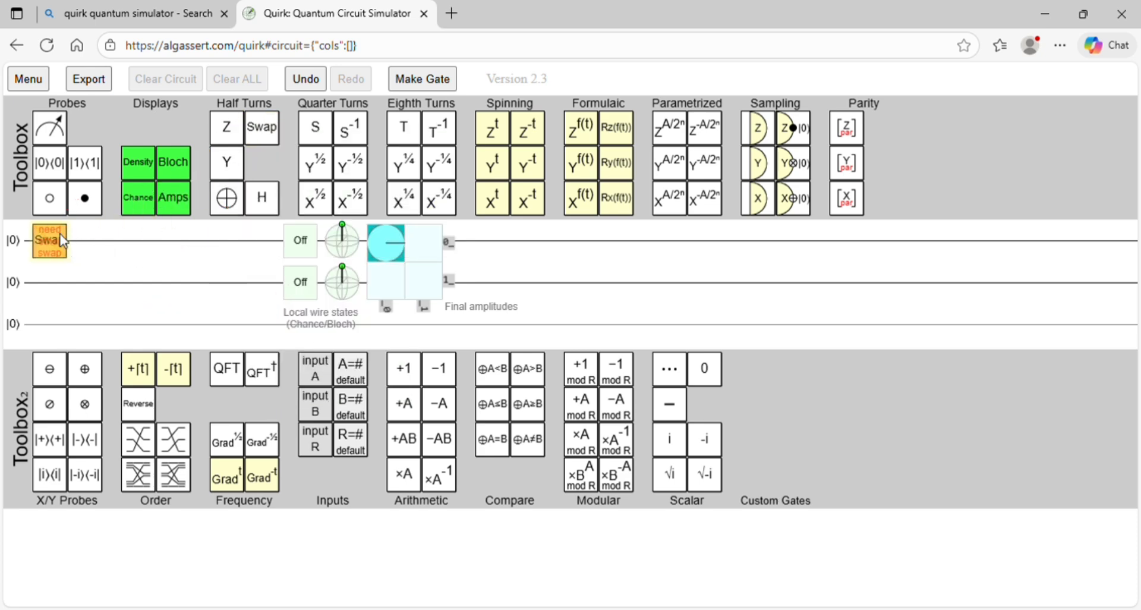
drag(258, 127, 49, 292)
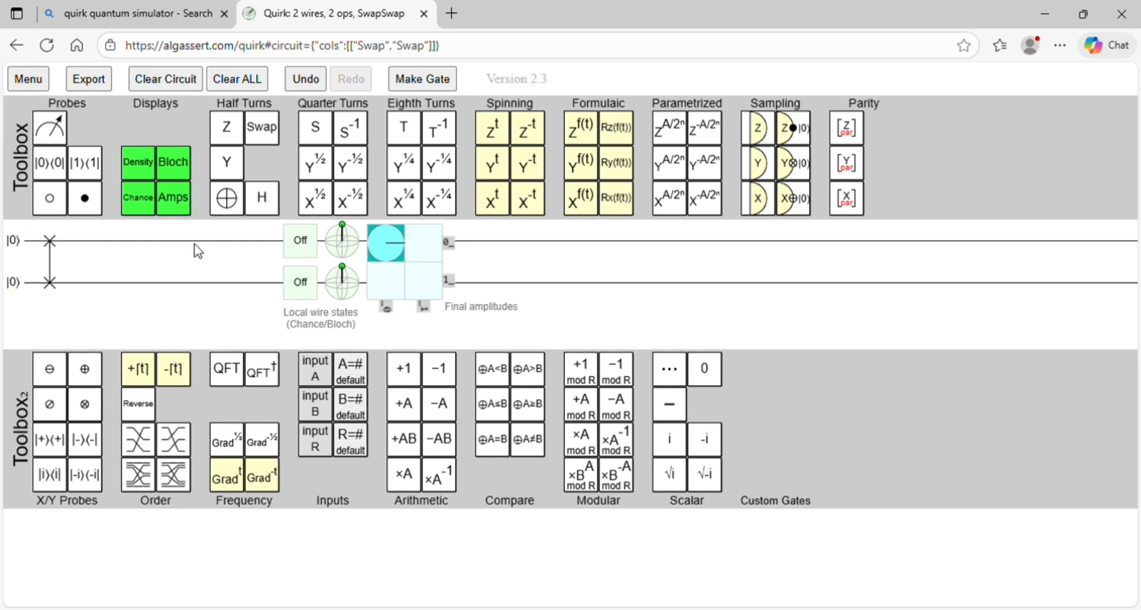
mouse_move(313, 252)
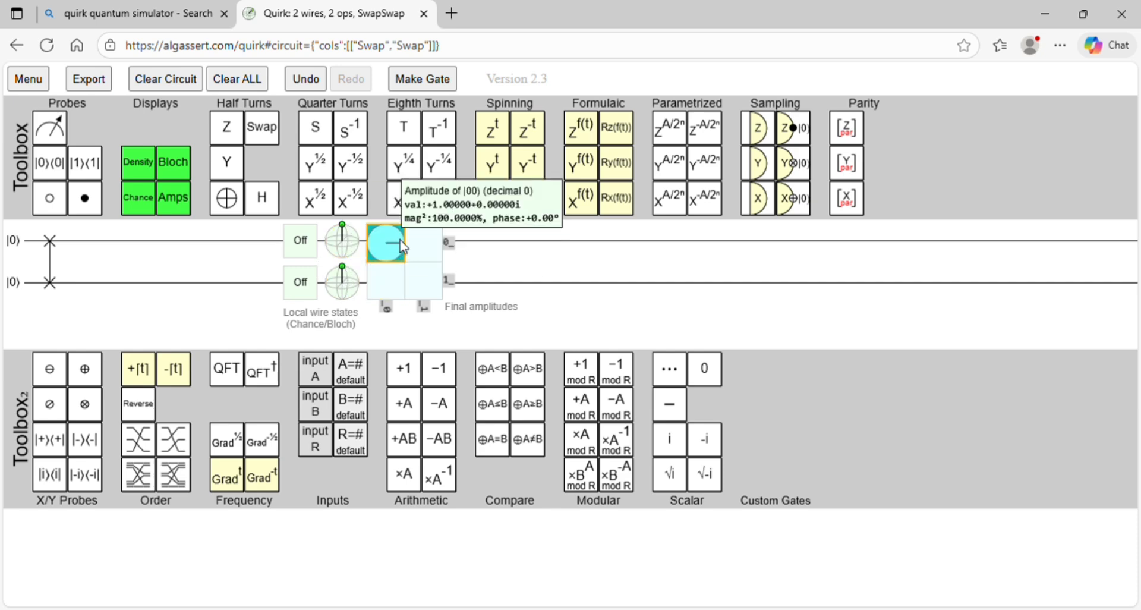
mouse_move(436, 268)
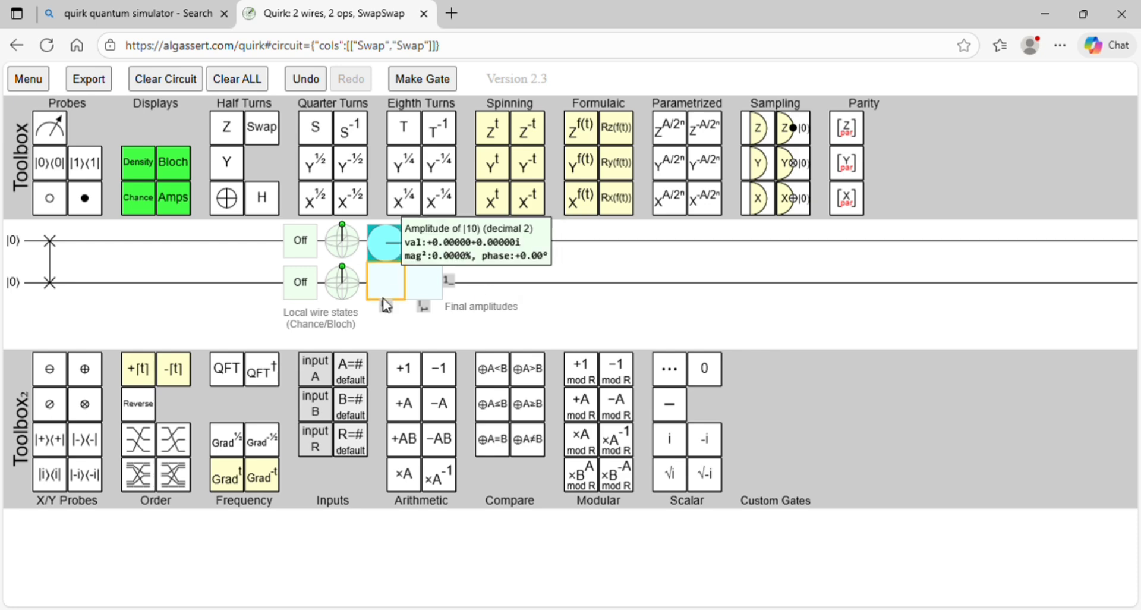
mouse_move(385, 247)
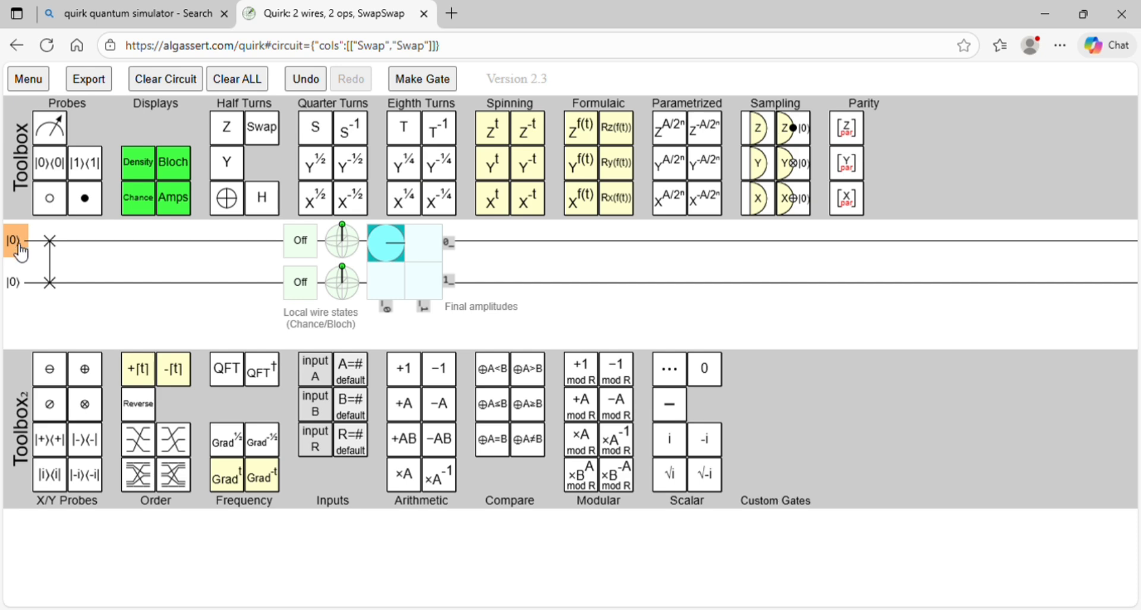
Step: Set the second qubit's initial state to |1⟩ and inspect the Swap gate's output wire states
click(21, 288)
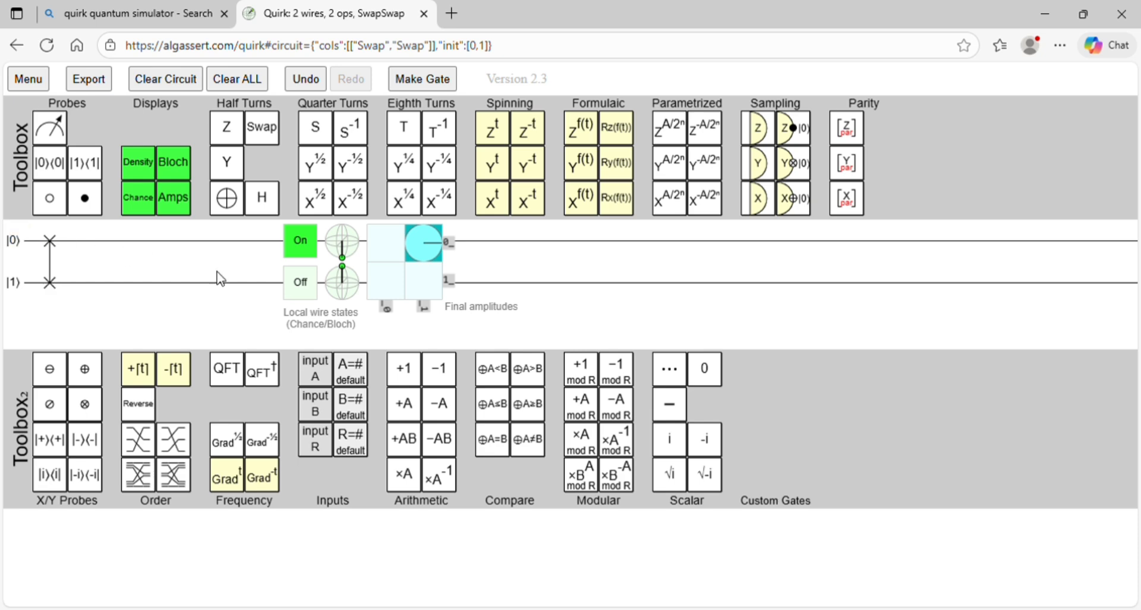
mouse_move(321, 297)
Step: Set the Swap inputs to |1⟩ on the first wire and |0⟩ on the second, and inspect chances, Bloch spheres and amplitudes
click(27, 250)
click(20, 293)
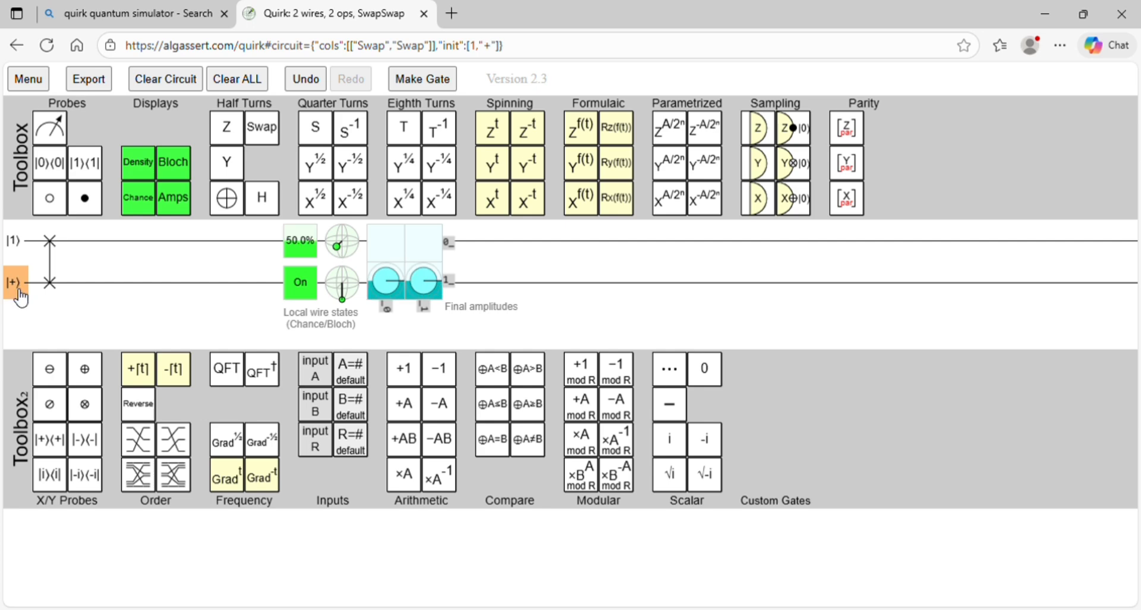
click(19, 292)
click(20, 292)
click(19, 293)
click(20, 293)
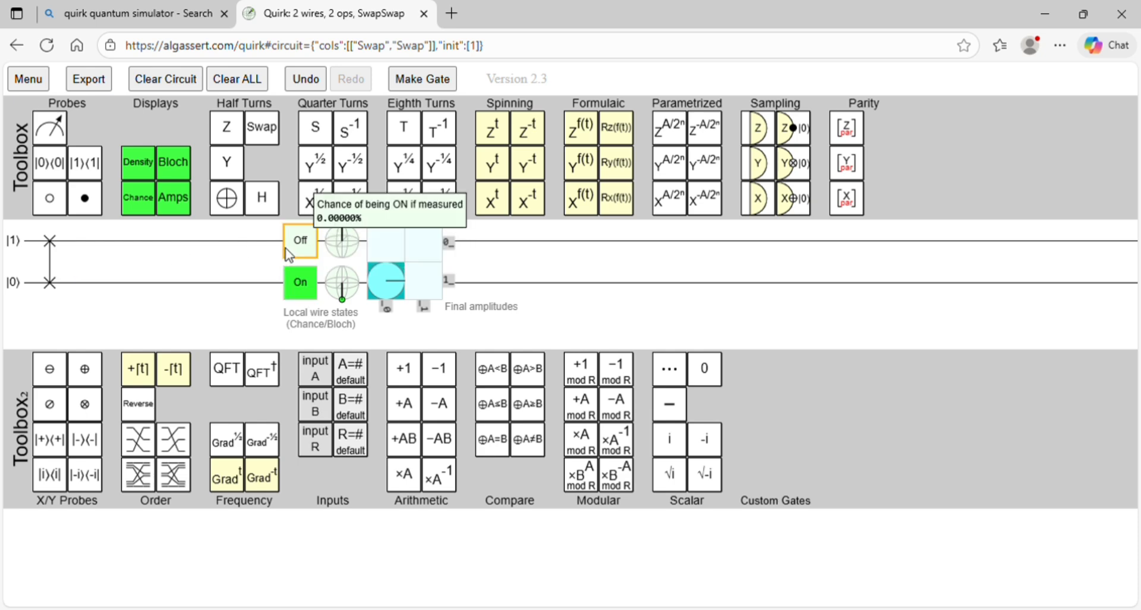
mouse_move(292, 298)
mouse_move(308, 260)
mouse_move(342, 254)
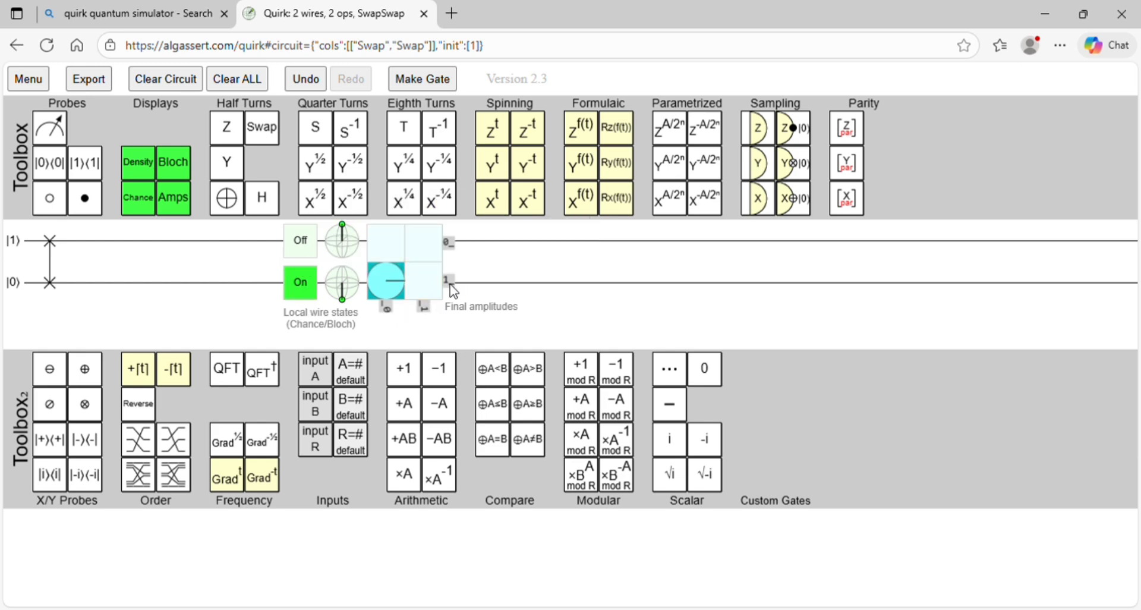
mouse_move(443, 293)
mouse_move(385, 286)
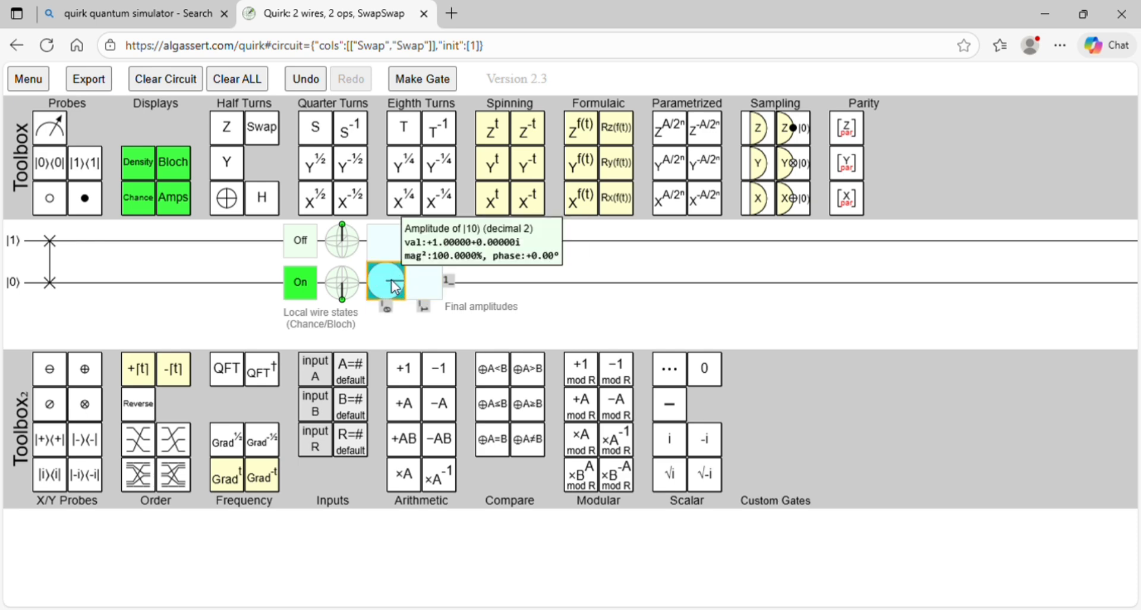
Step: Set the second qubit to |1⟩ so both Swap inputs are |1⟩, and inspect the measurement chances and Bloch spheres
click(21, 289)
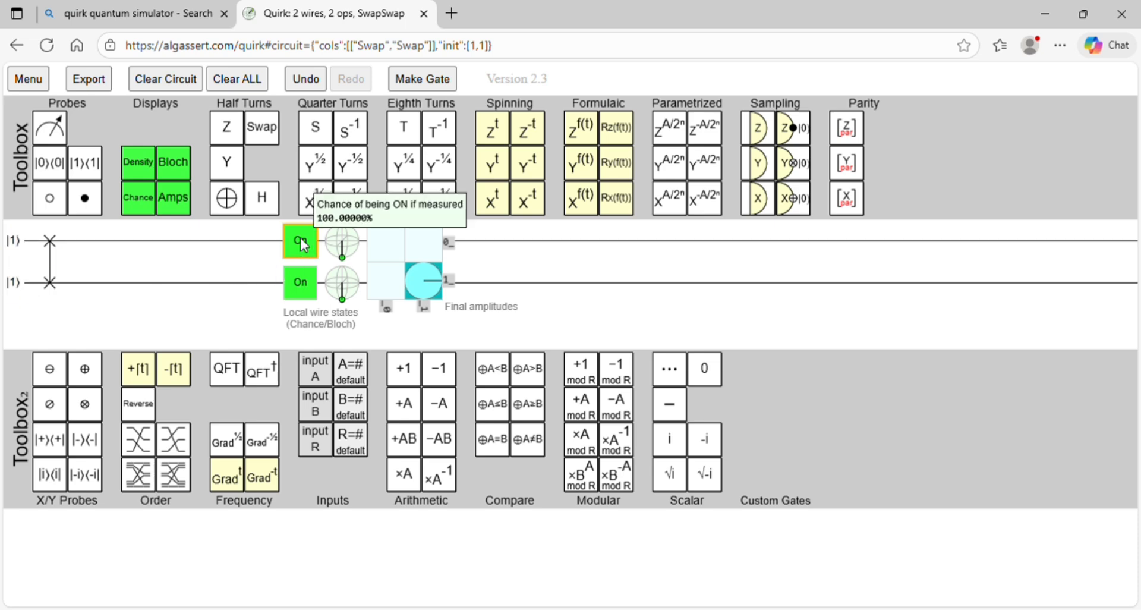
mouse_move(343, 278)
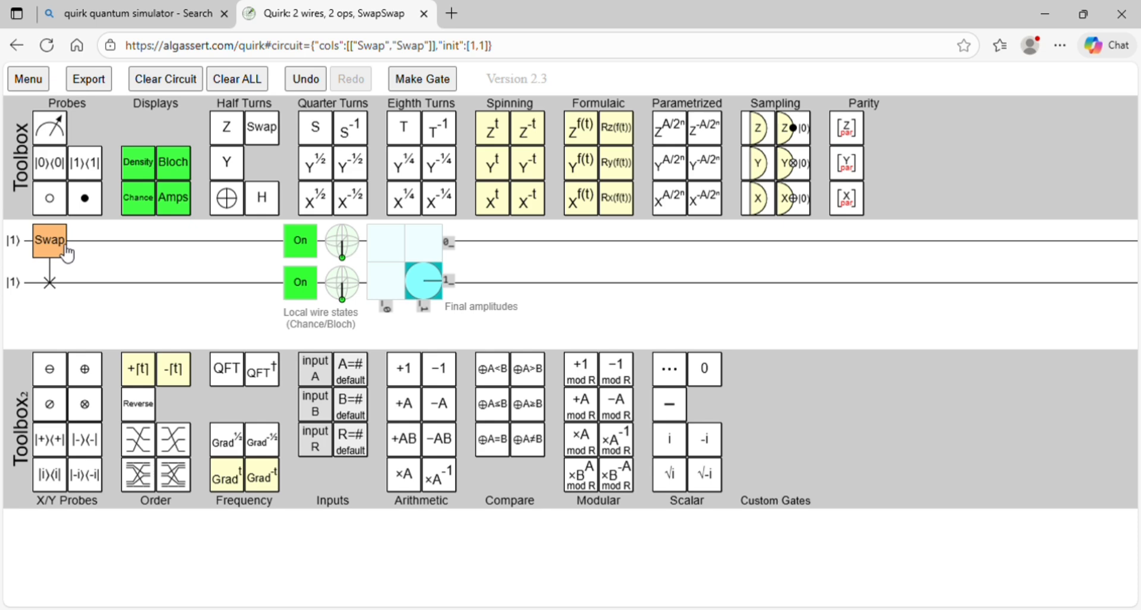
Step: Replace the Swap gate with a CNOT, using a control on the first wire and a Pauli X on the second
drag(60, 244, 280, 140)
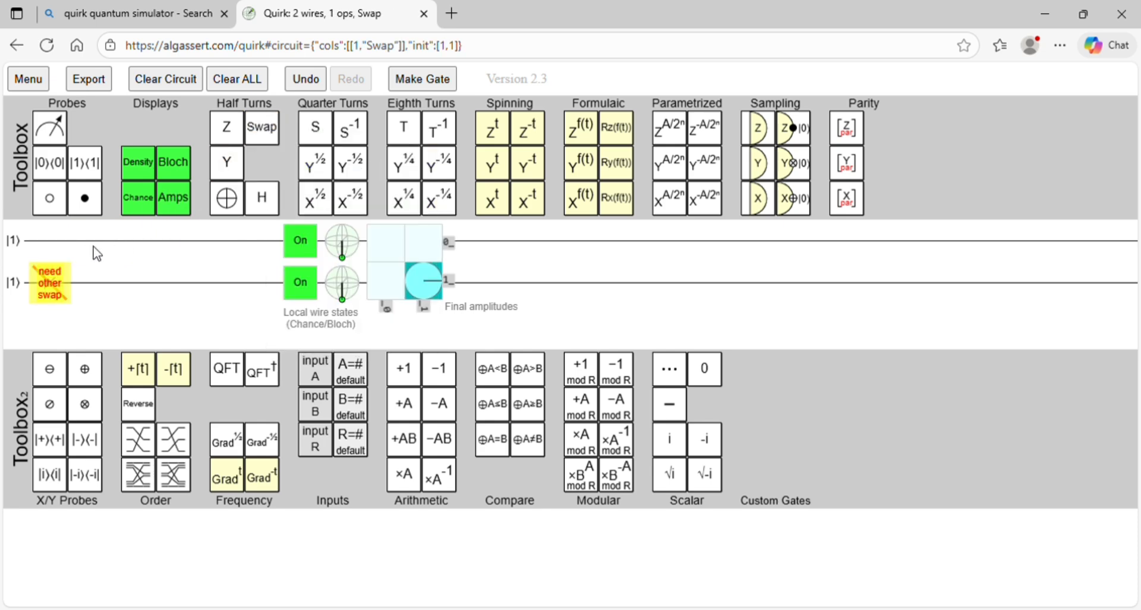
drag(65, 282, 278, 135)
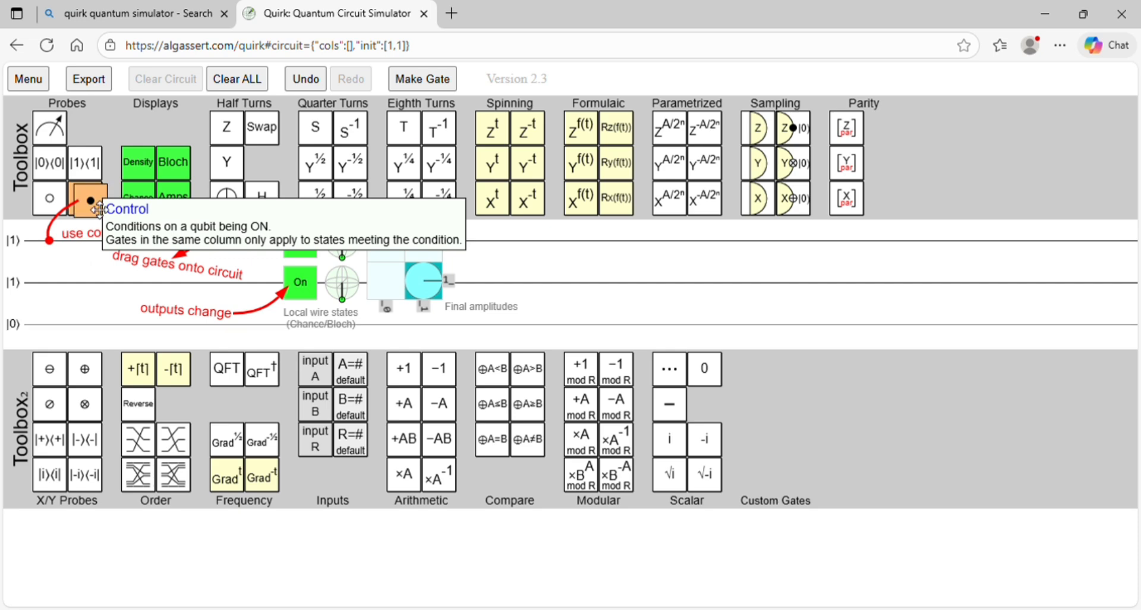
drag(85, 198, 101, 237)
drag(226, 198, 59, 285)
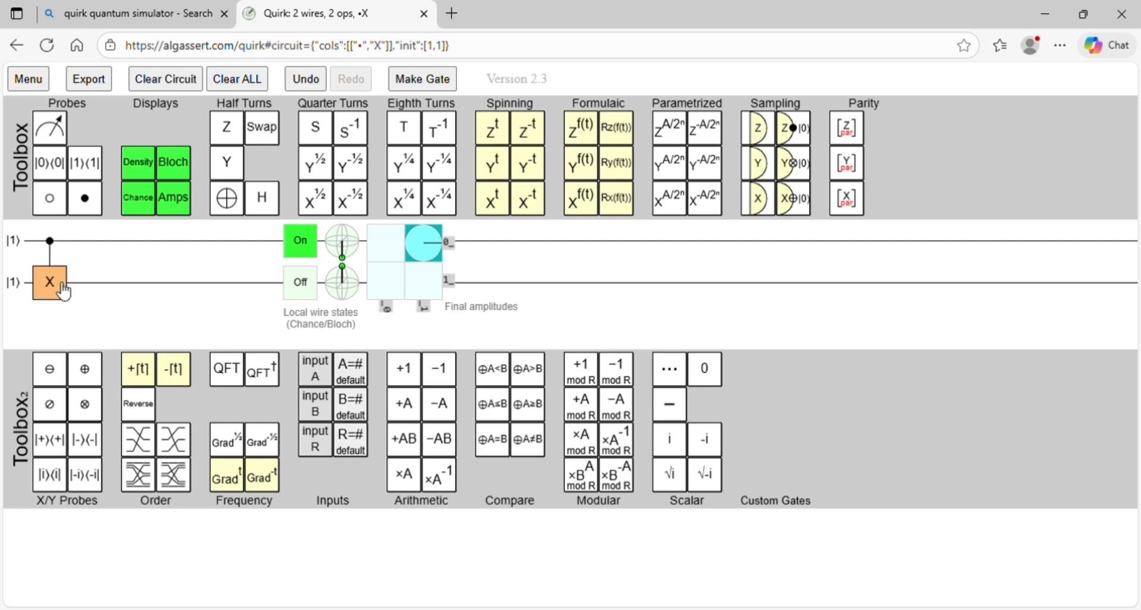
Step: Set both CNOT input qubits to |0⟩ and inspect the measurement chances, Bloch spheres and amplitudes
click(23, 249)
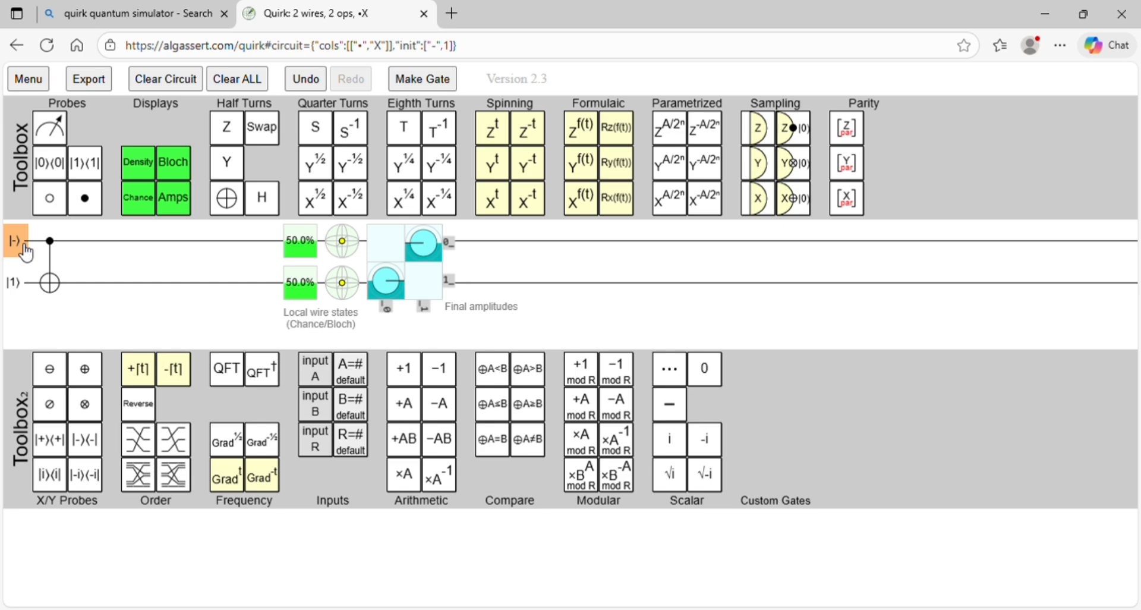
click(24, 250)
click(24, 249)
click(24, 250)
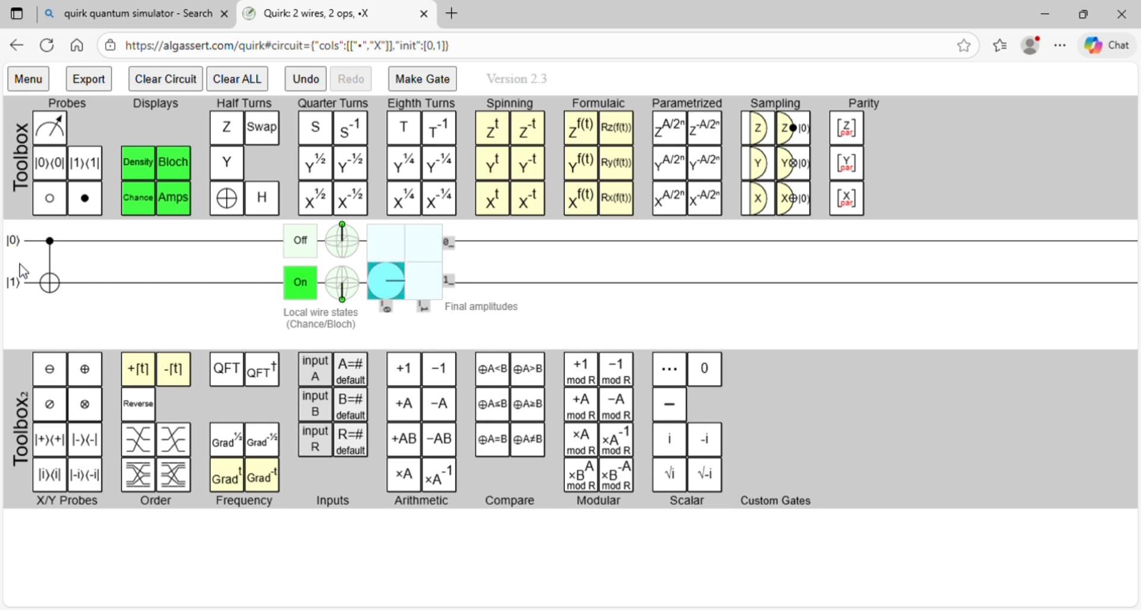
click(24, 283)
click(23, 283)
click(24, 283)
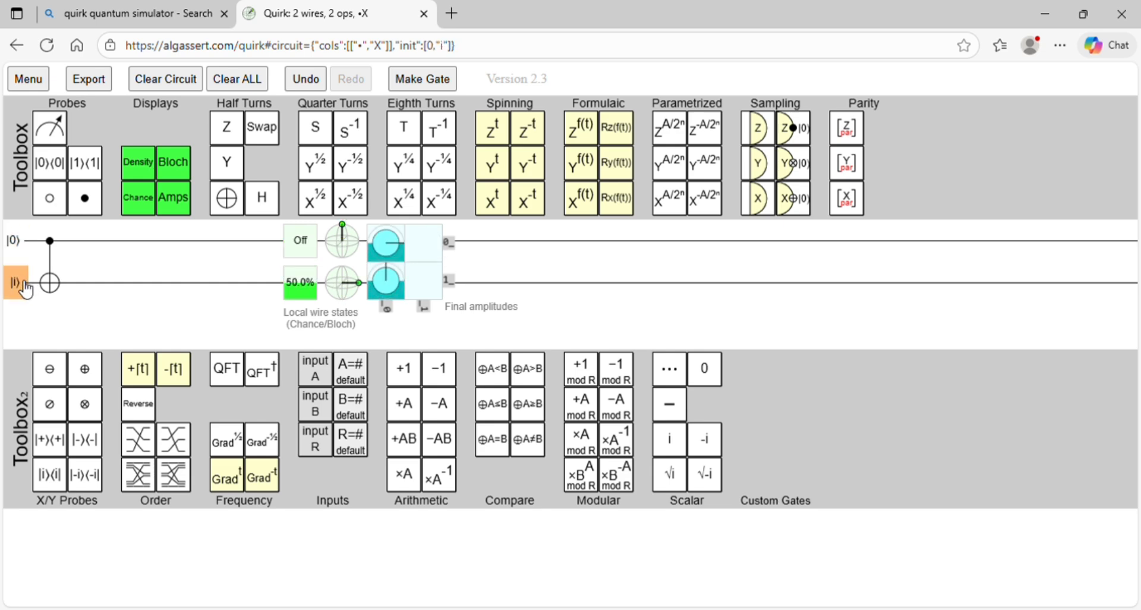
click(25, 287)
click(25, 287)
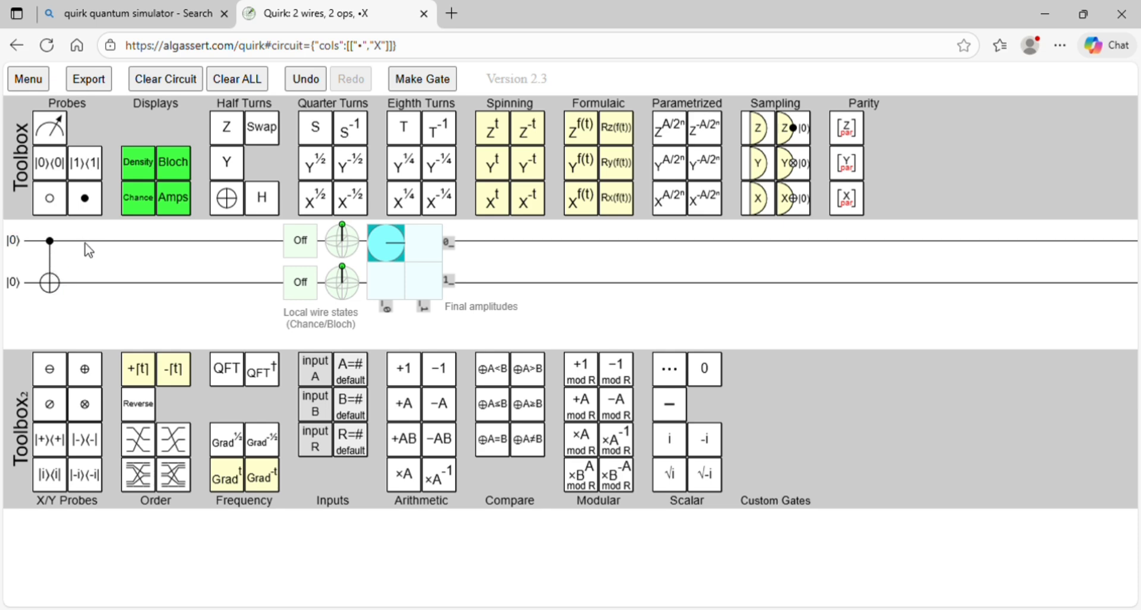
mouse_move(306, 257)
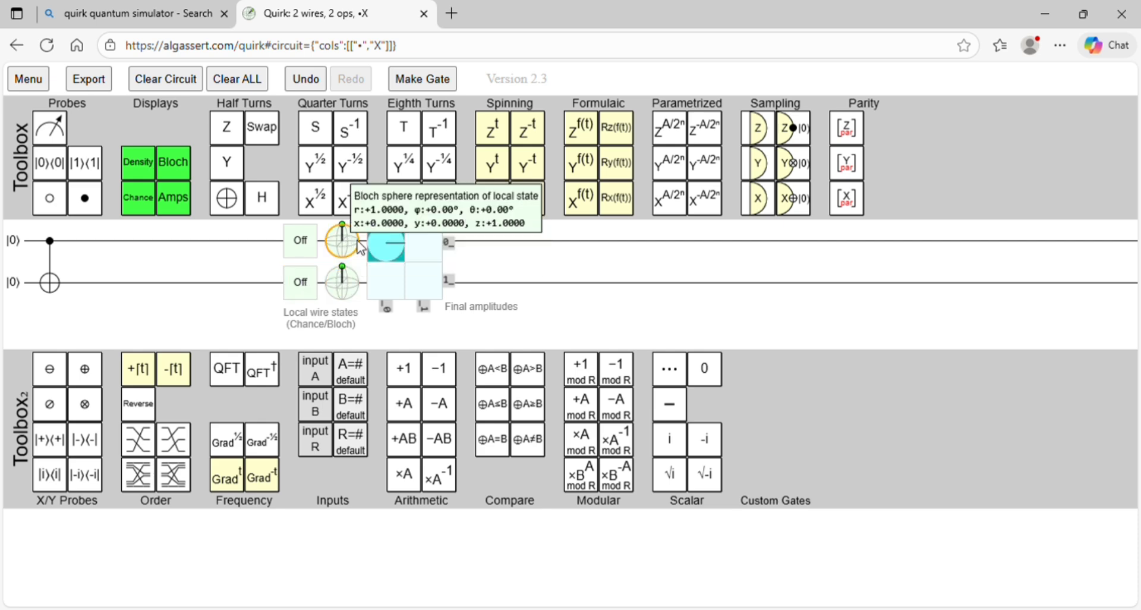
mouse_move(382, 302)
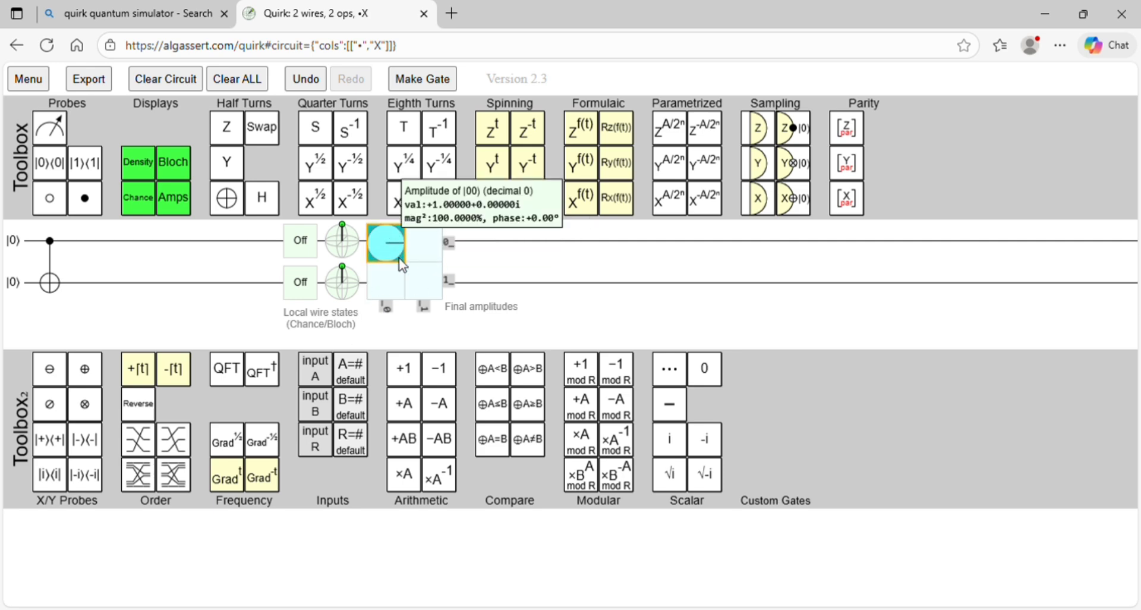
Step: Set the CNOT's target qubit to |1⟩ with the control at |0⟩ and inspect the output states and amplitudes
click(16, 283)
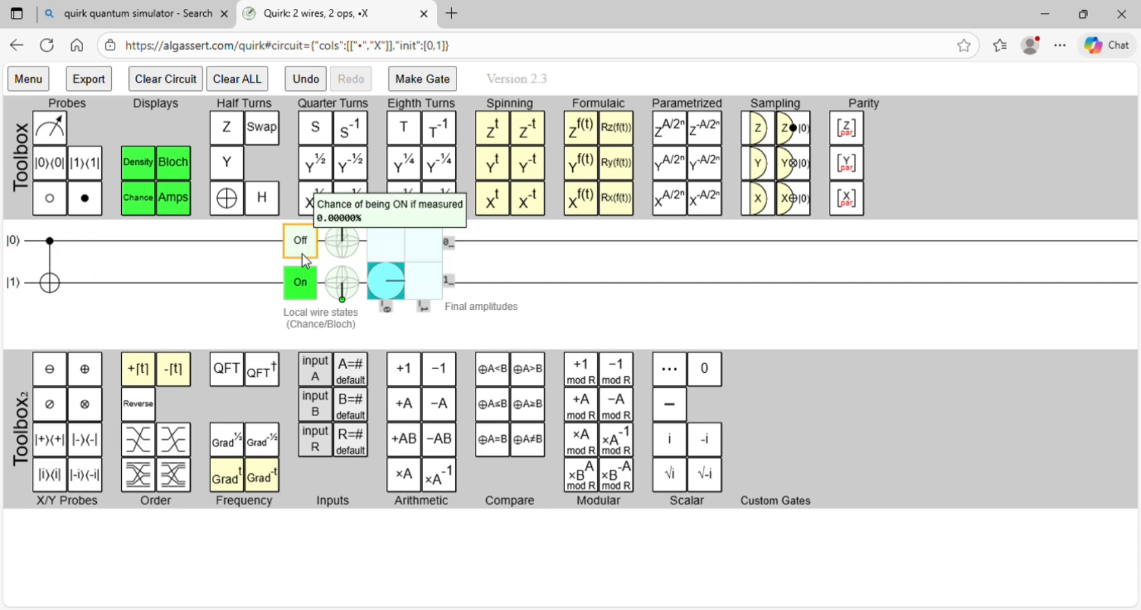
mouse_move(342, 247)
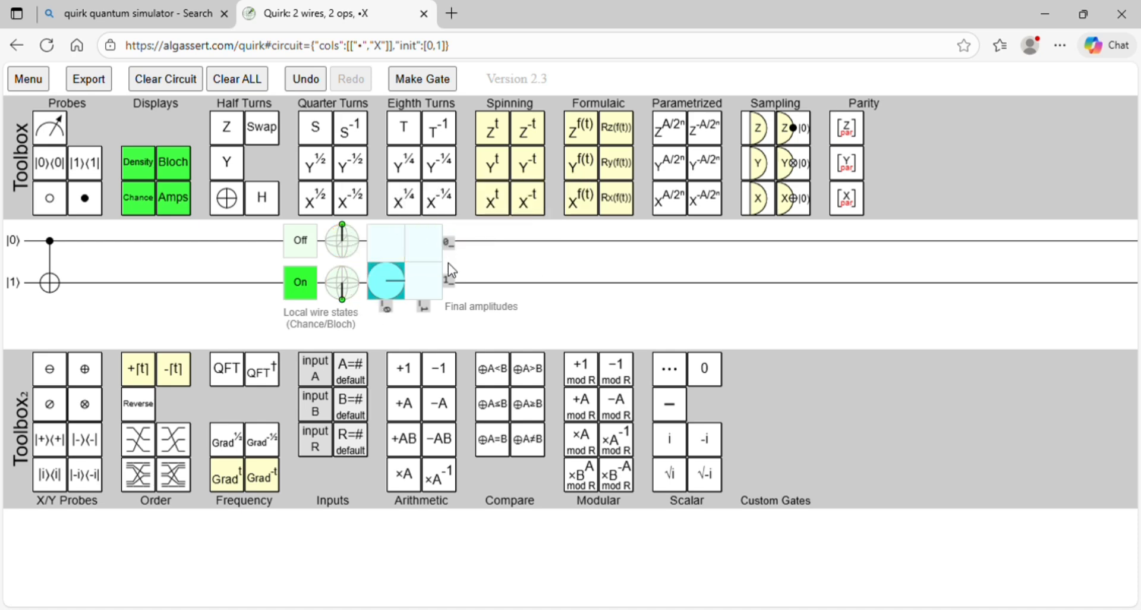
mouse_move(422, 285)
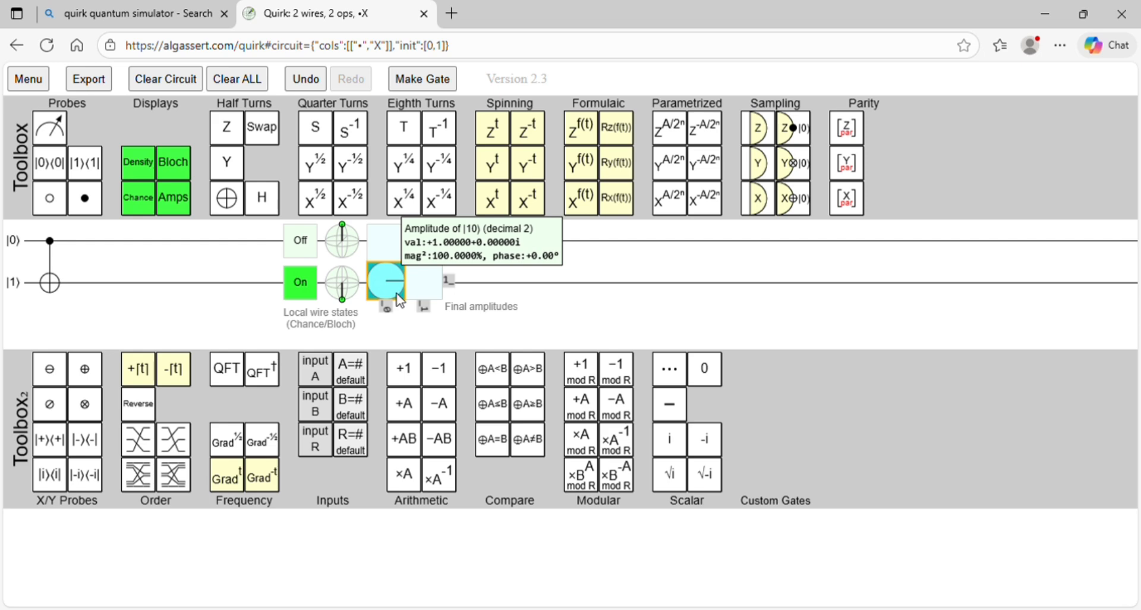
Step: Set the CNOT's control qubit to |1⟩ and its target to |0⟩, and inspect the output states and amplitudes
click(28, 255)
click(26, 287)
click(25, 287)
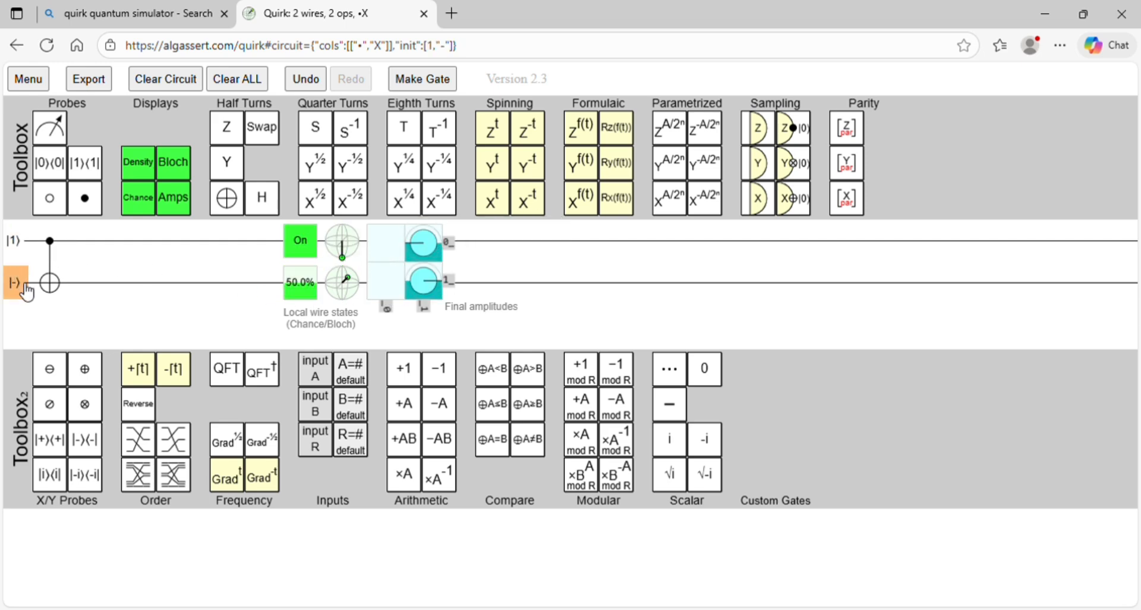
click(25, 287)
click(27, 290)
click(27, 290)
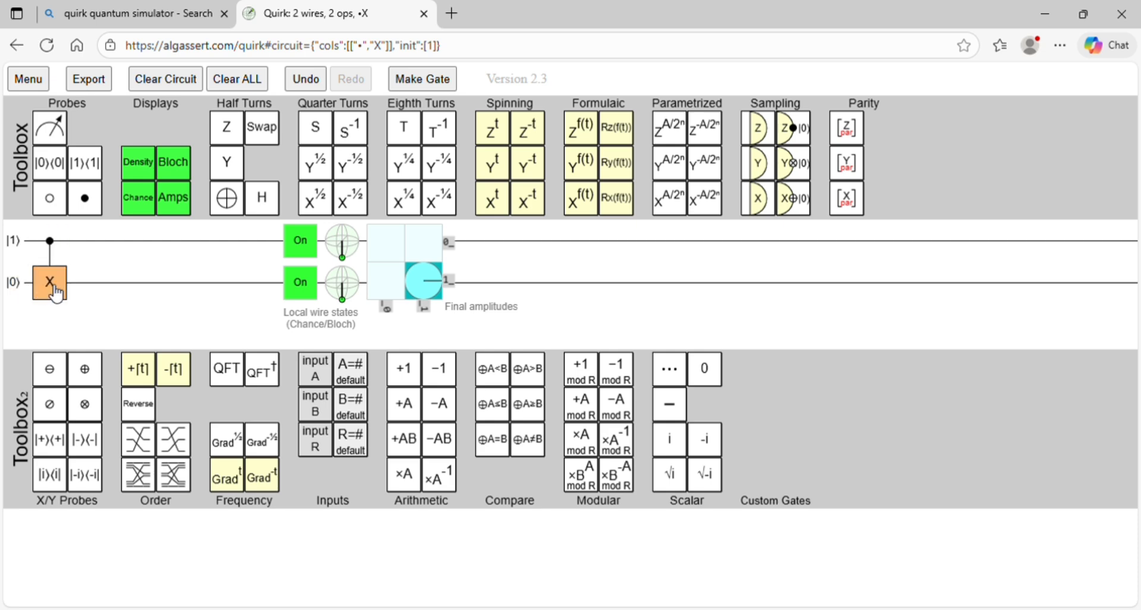
mouse_move(308, 297)
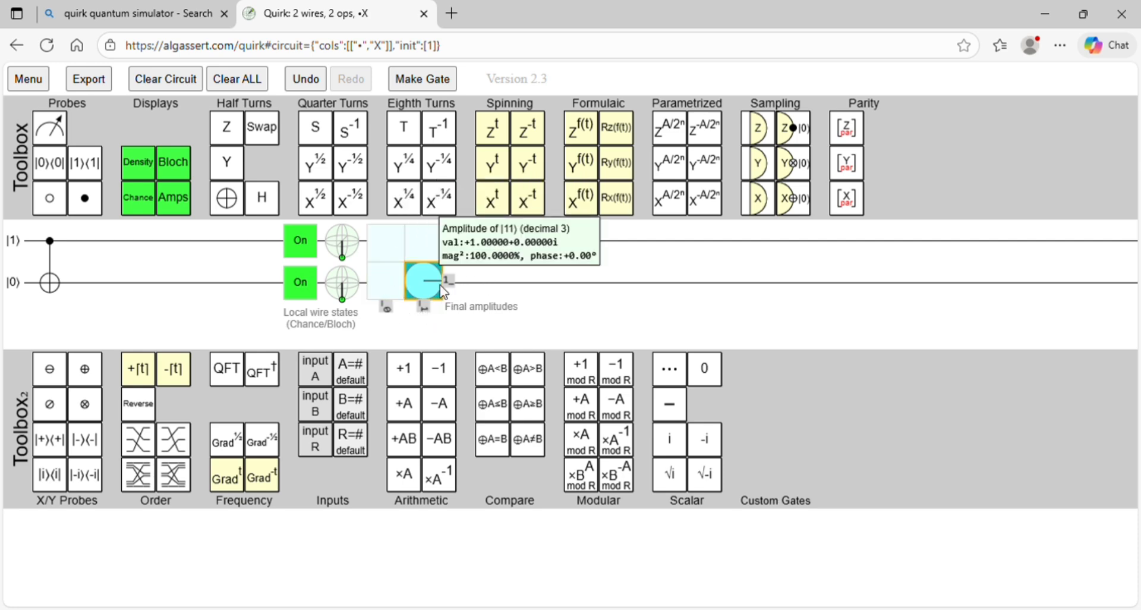
mouse_move(440, 274)
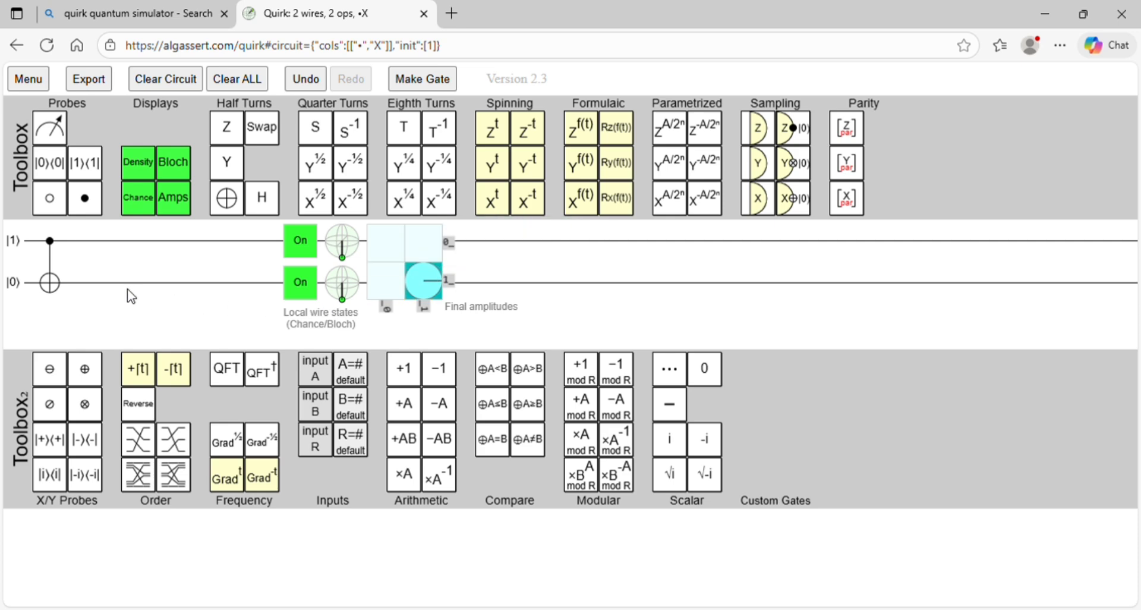
Step: Set the CNOT's target qubit to |1⟩ with the control at |1⟩ and inspect the output amplitudes
click(14, 283)
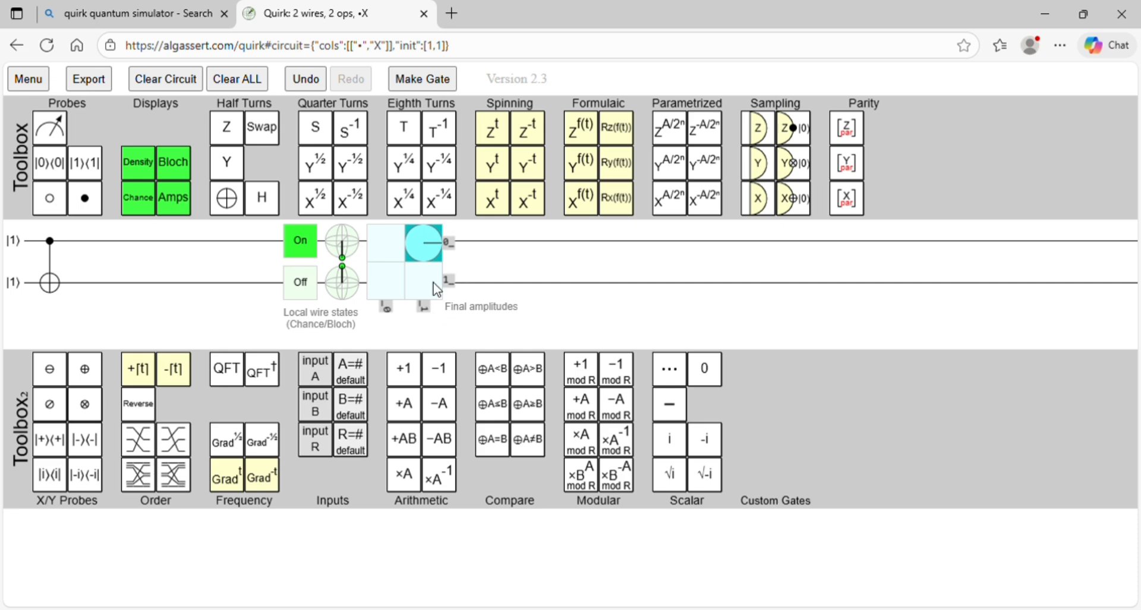
mouse_move(422, 252)
Step: Remove the control and X gate from the circuit and reset both qubits' initial states to |0⟩
drag(50, 240, 87, 196)
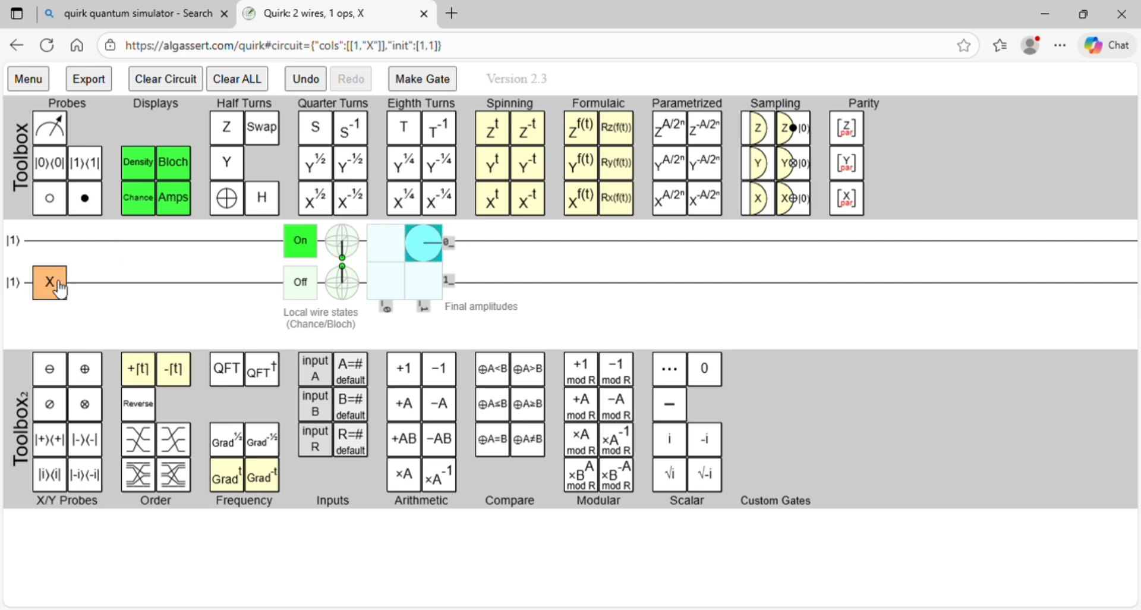
drag(60, 290, 228, 202)
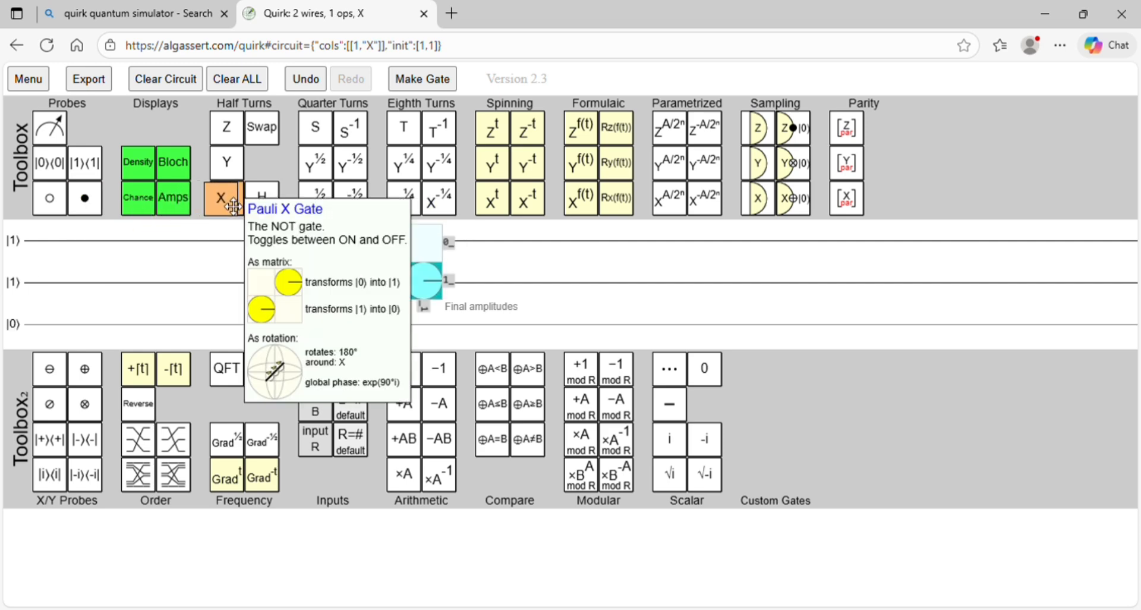
click(16, 247)
click(18, 249)
click(22, 254)
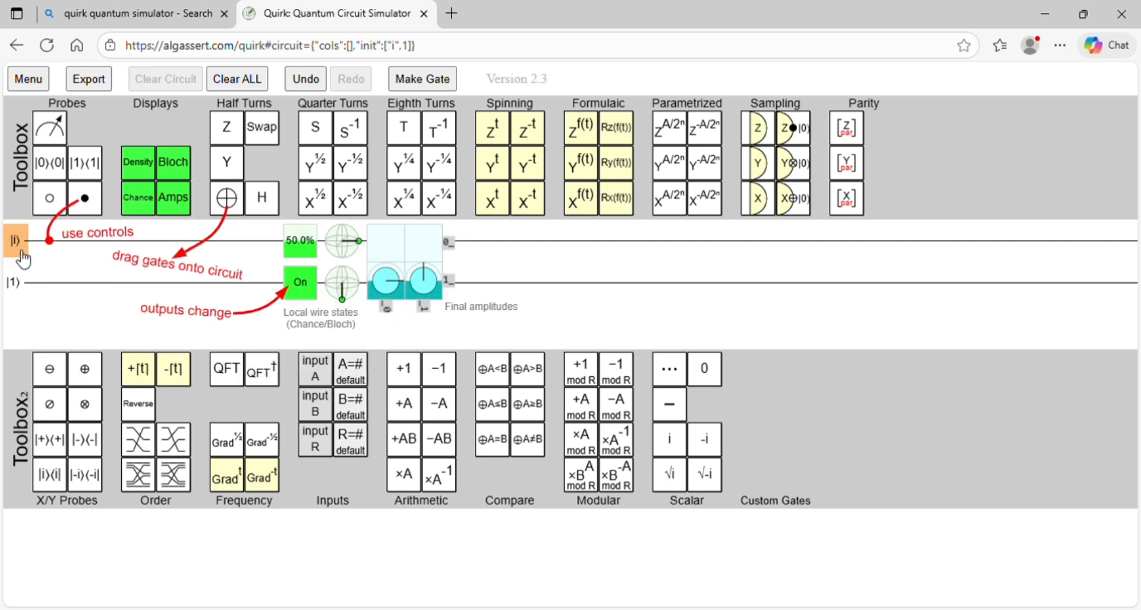
click(22, 252)
click(22, 252)
click(19, 296)
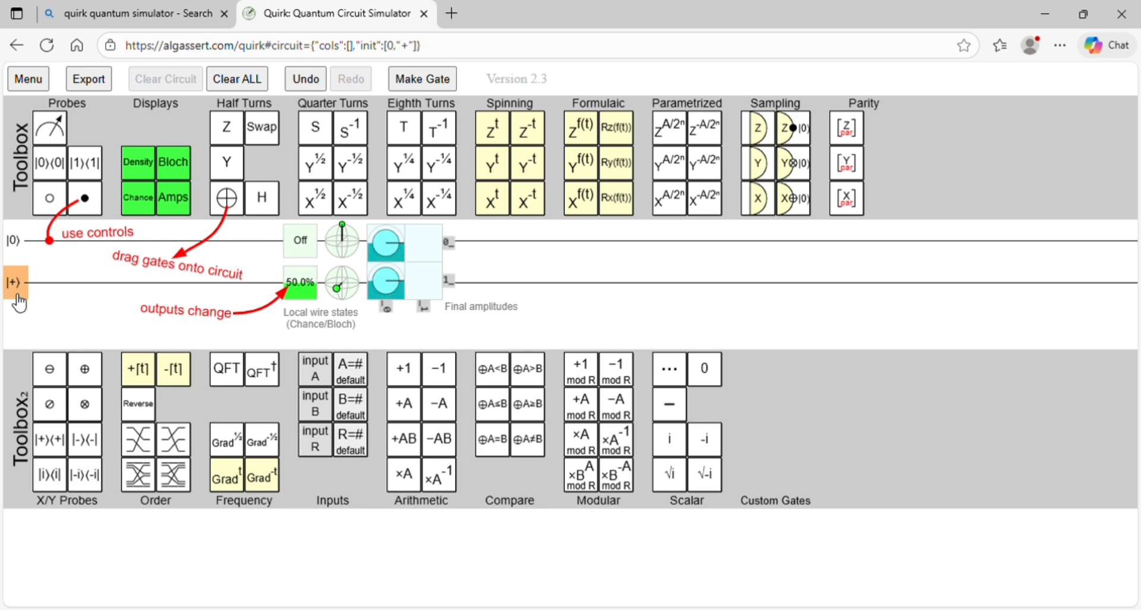
click(19, 296)
click(20, 296)
click(21, 294)
click(22, 293)
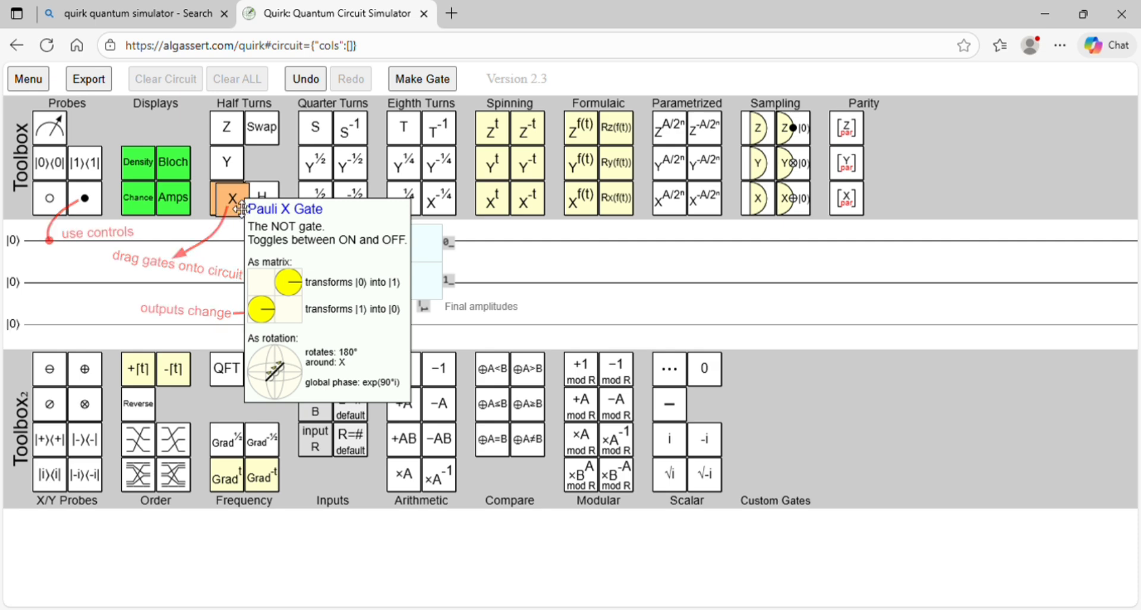
Step: Place an X gate on the first qubit followed by a CNOT targeting the second qubit, and inspect the output states for |0⟩ inputs
drag(240, 208, 66, 248)
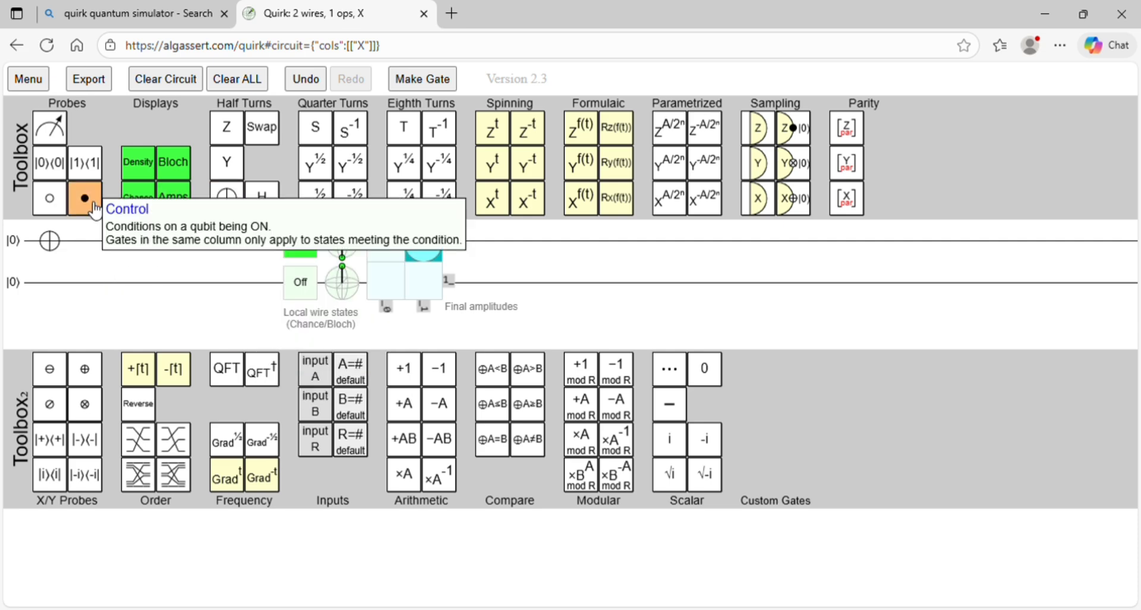
drag(85, 199, 92, 241)
drag(225, 198, 92, 284)
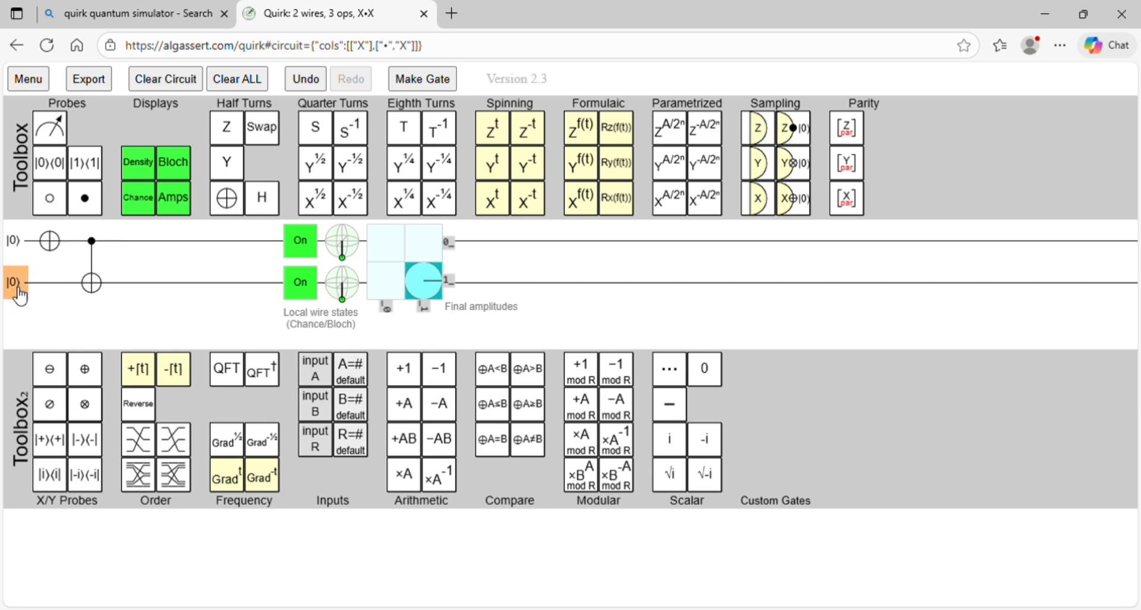
mouse_move(297, 300)
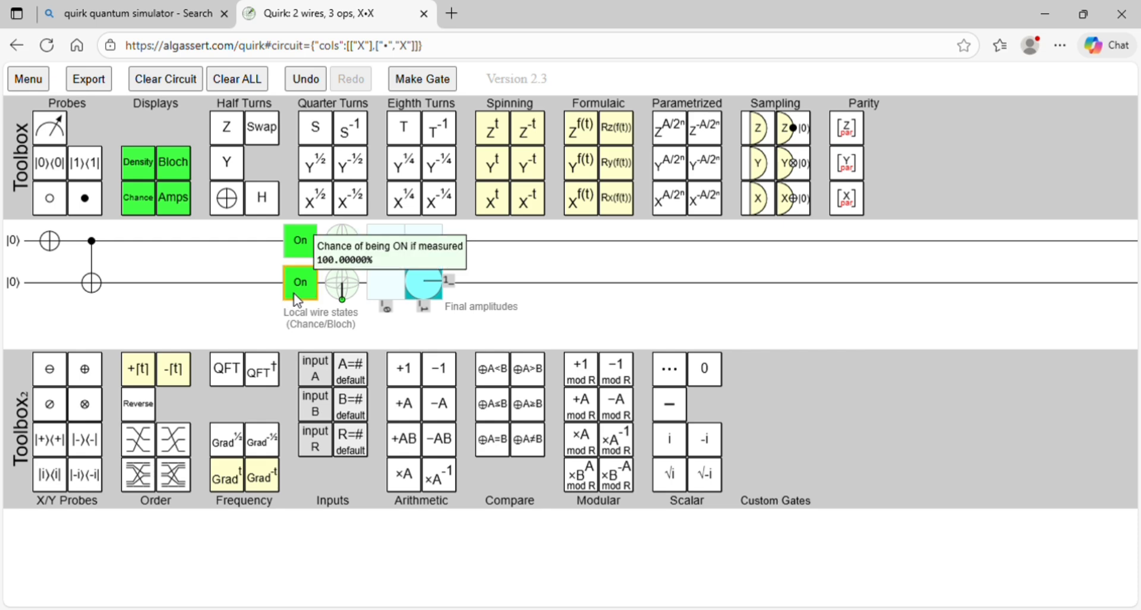
mouse_move(321, 228)
mouse_move(343, 254)
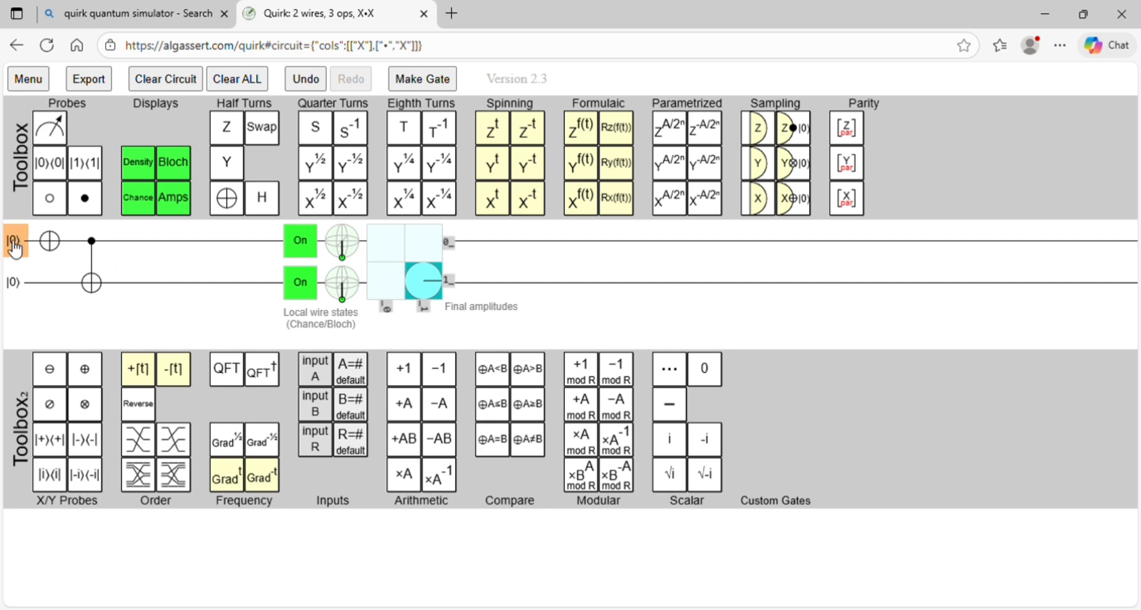
Step: Test the X and CNOT circuit with first and second qubits at |0⟩, |1⟩ and at |1⟩, |0⟩, inspecting the output states and amplitudes
click(21, 289)
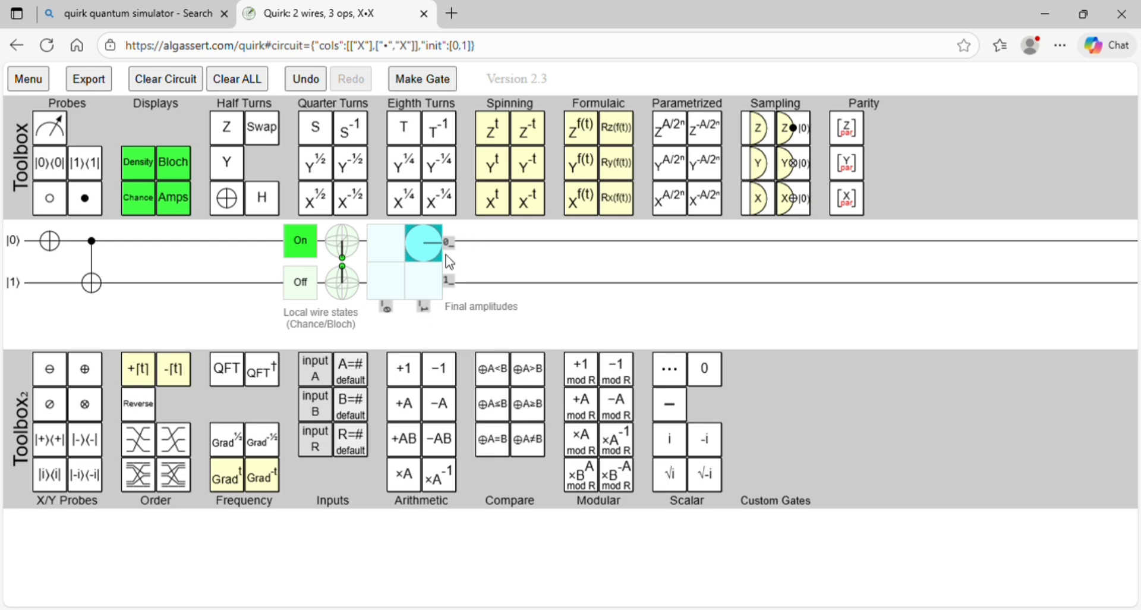
click(30, 246)
click(27, 292)
click(27, 294)
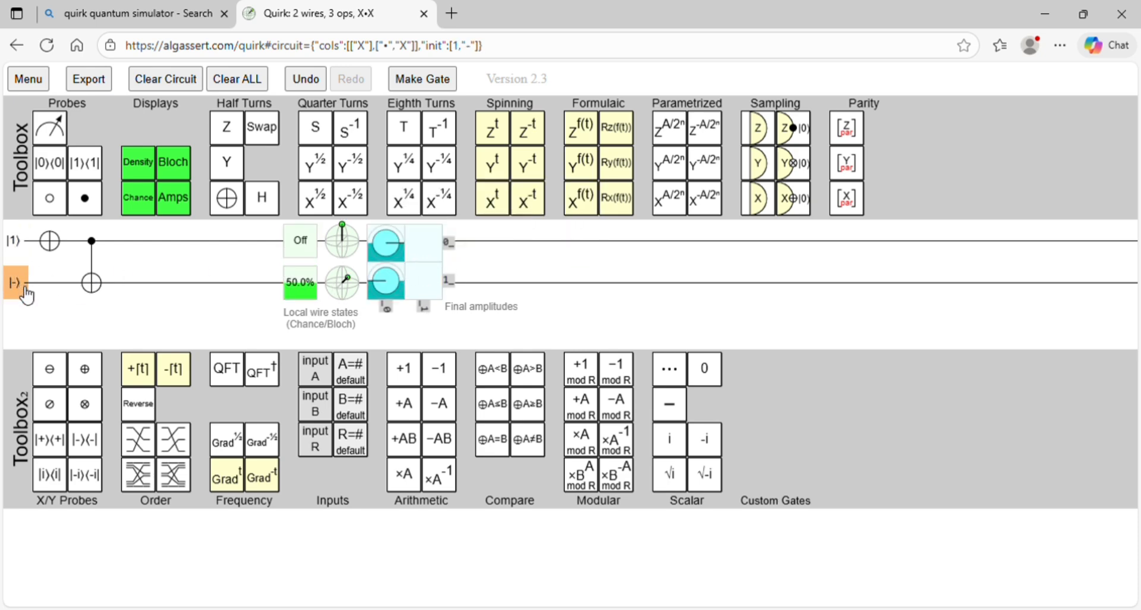
click(27, 294)
click(27, 294)
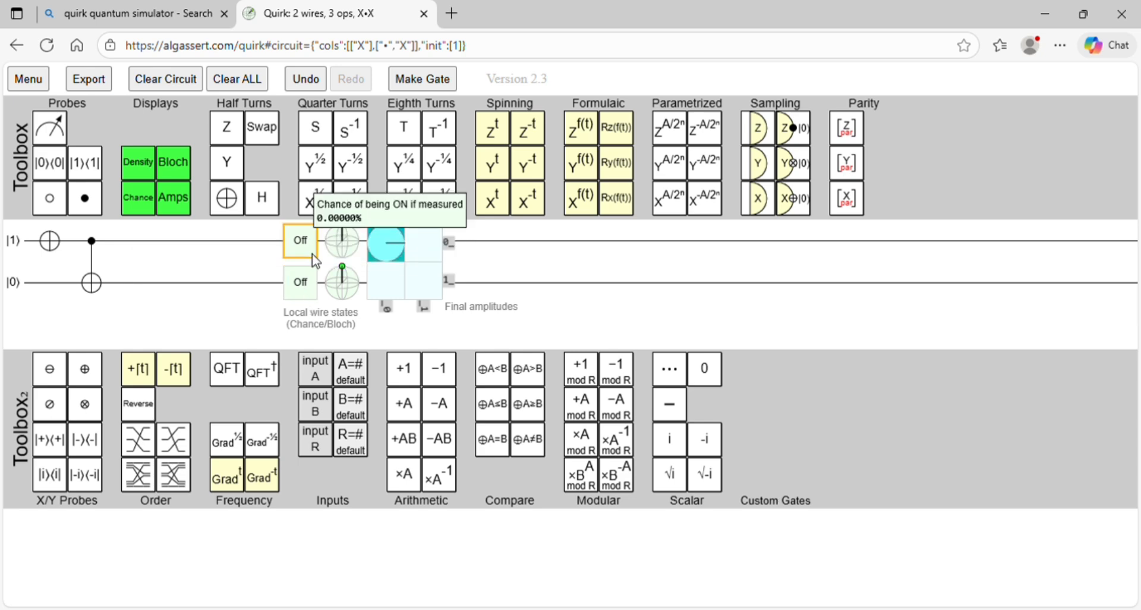
mouse_move(318, 280)
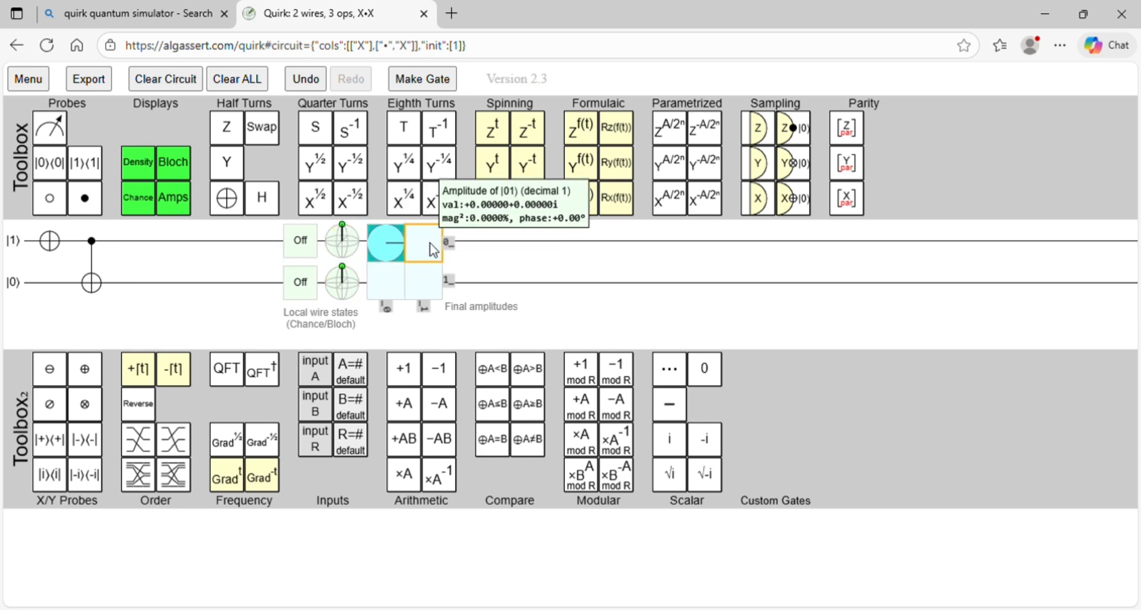
mouse_move(413, 295)
mouse_move(398, 249)
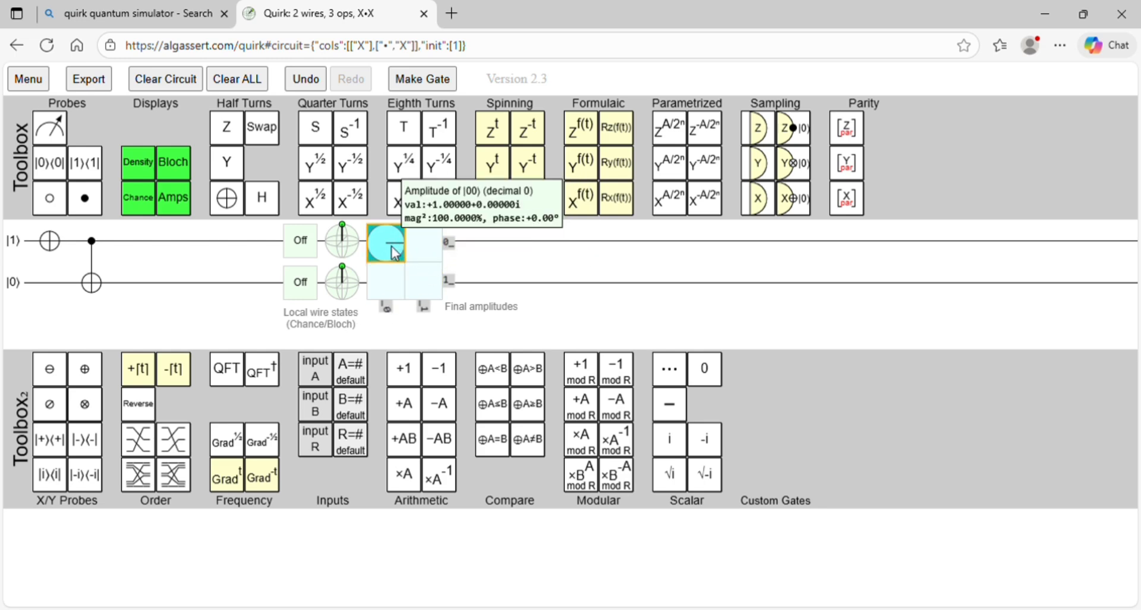
Step: Set the second qubit to |1⟩ to test the circuit with both inputs at |1⟩, and remove the X gate and CNOT
click(23, 287)
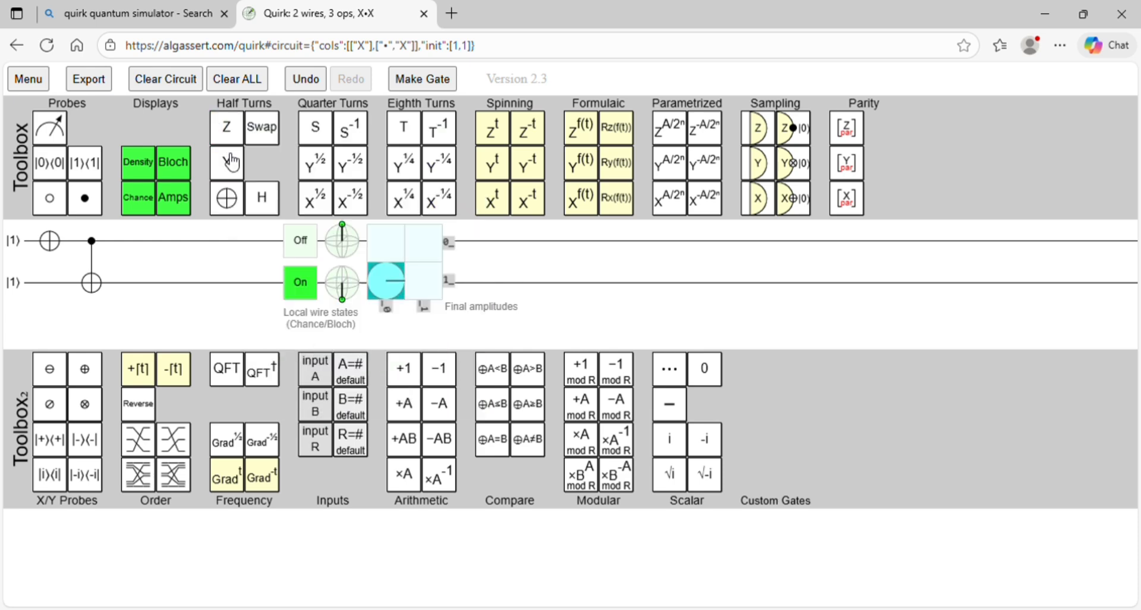
drag(50, 241, 224, 194)
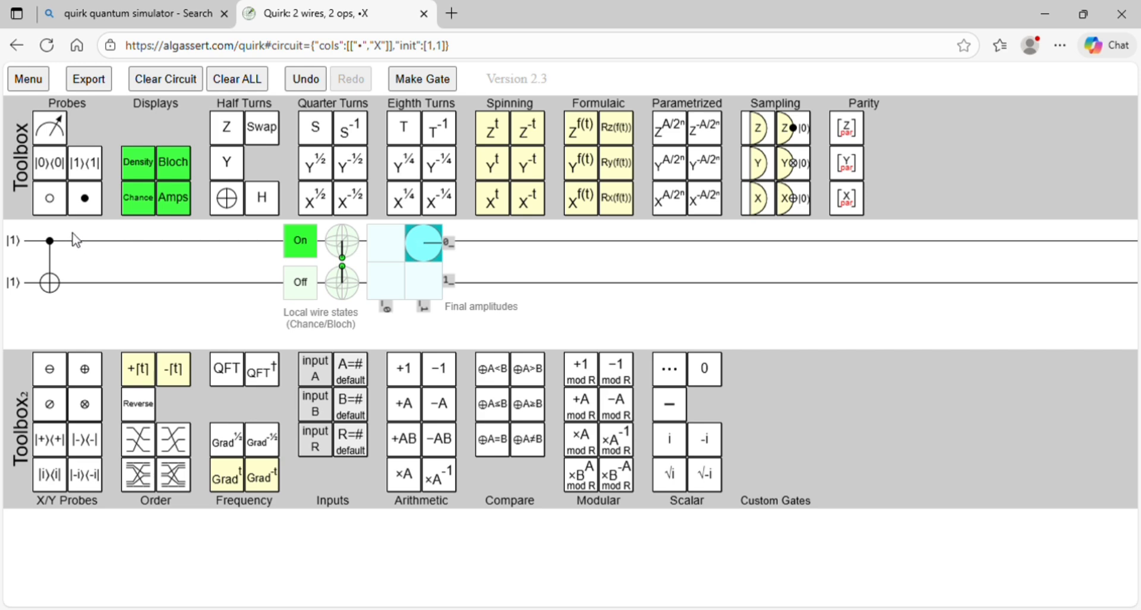
drag(49, 241, 100, 211)
drag(50, 282, 266, 135)
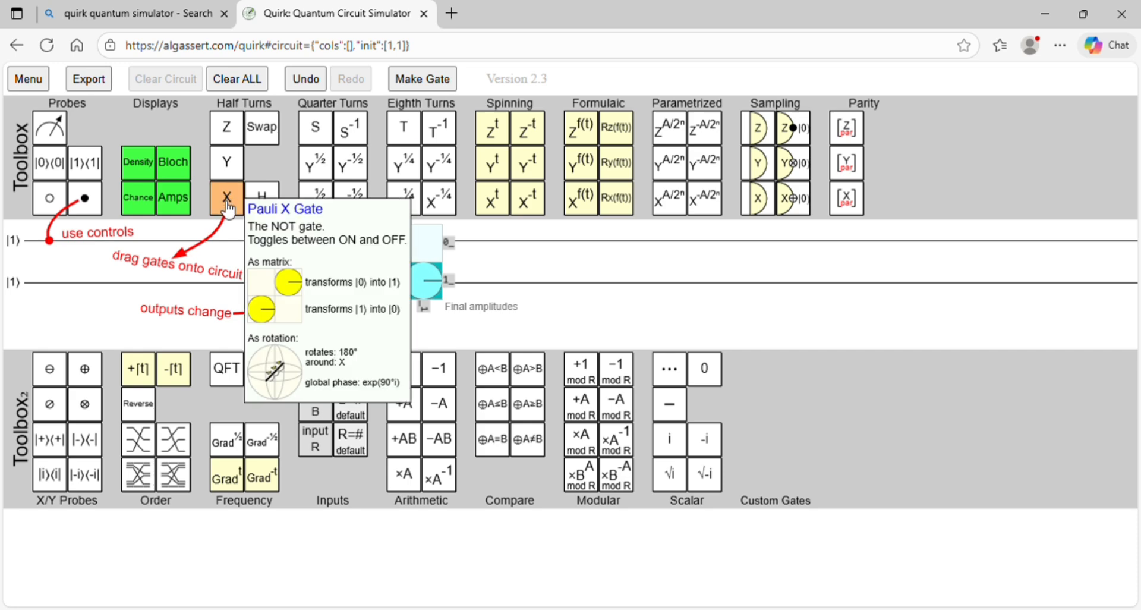
Step: Place an X gate on the first qubit followed by a Swap gate across both qubits
drag(230, 209, 50, 241)
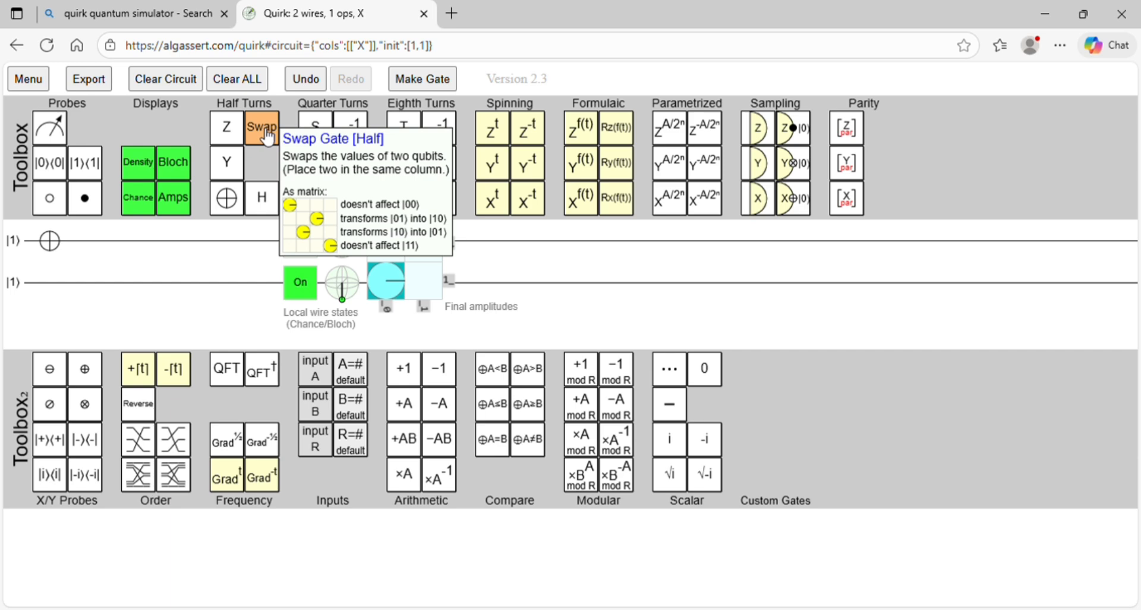
drag(269, 137, 92, 241)
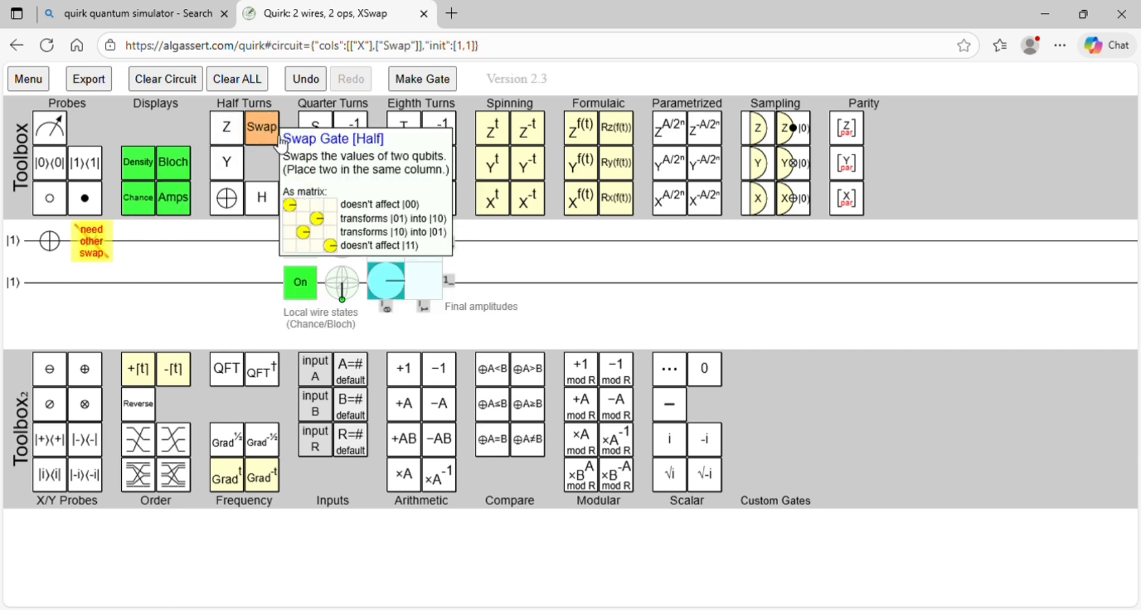
drag(280, 142, 93, 296)
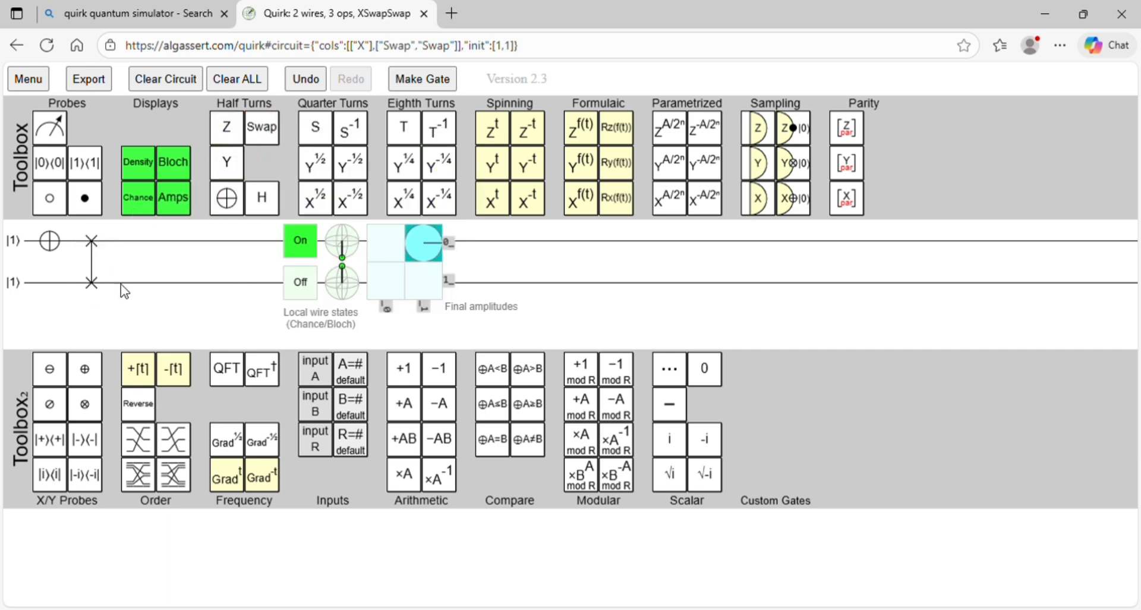
Step: Reset both qubits' initial states to |0⟩ and inspect the output states and amplitudes of the X and Swap circuit
click(14, 246)
click(23, 250)
click(22, 248)
click(22, 249)
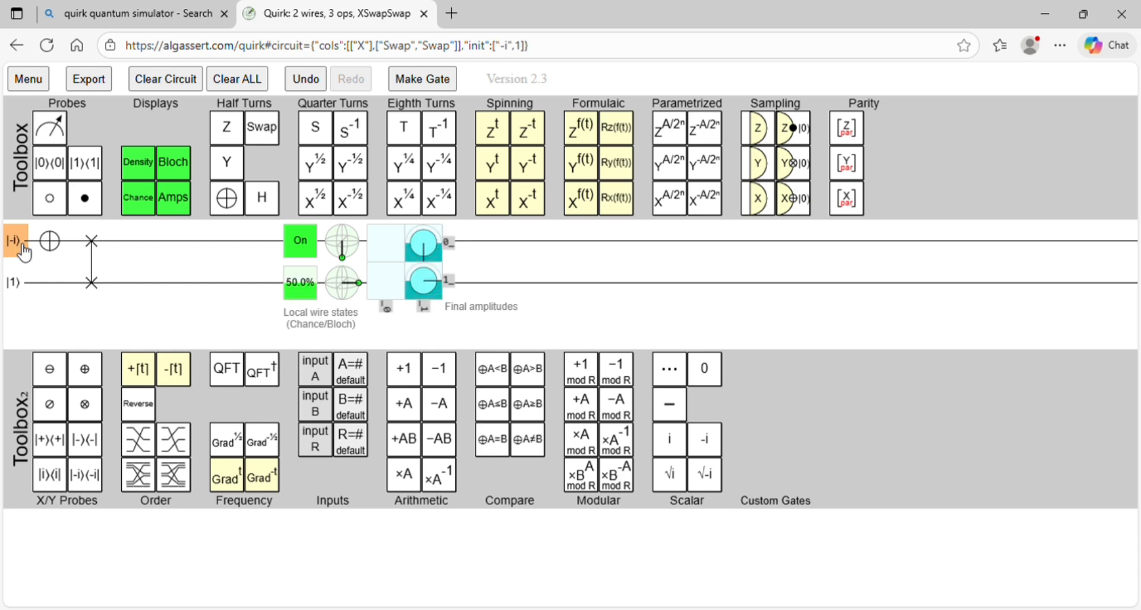
click(22, 248)
click(25, 279)
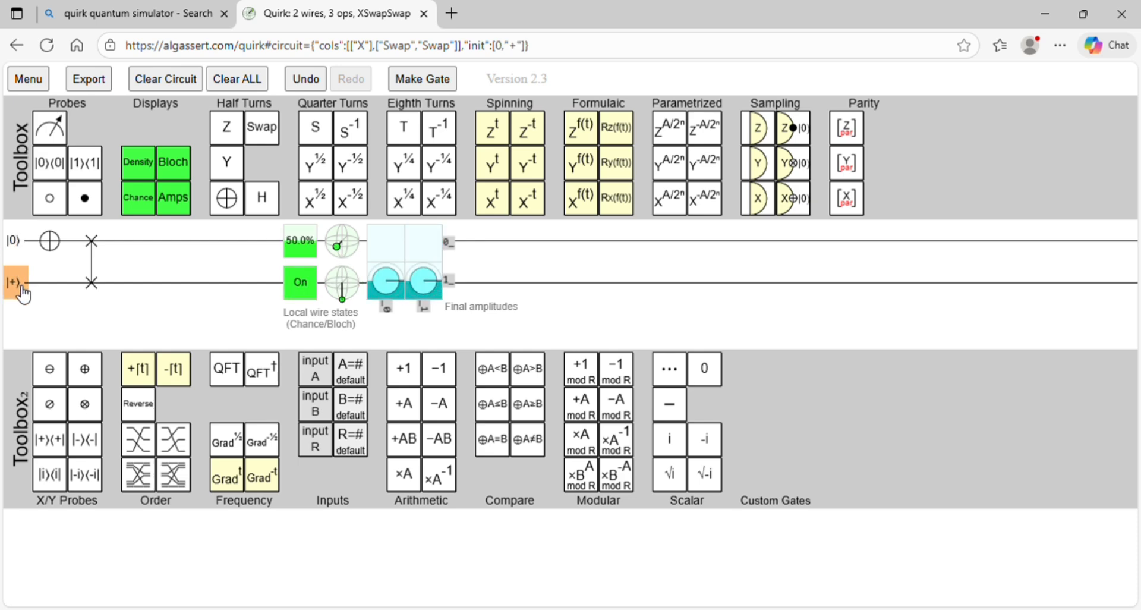
click(21, 290)
click(23, 292)
click(22, 292)
click(23, 292)
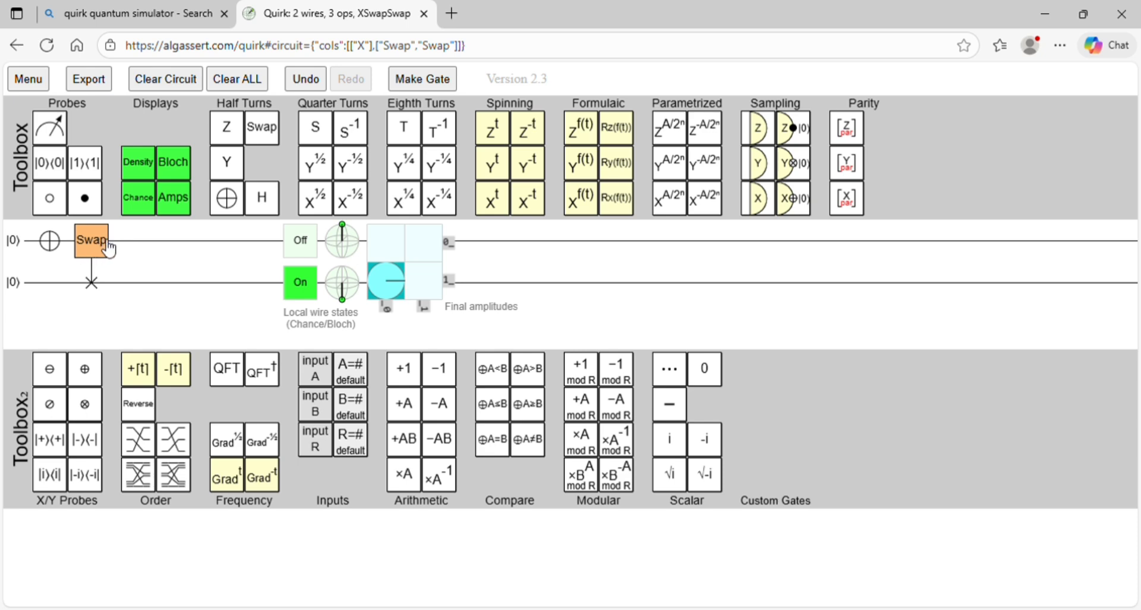
mouse_move(298, 290)
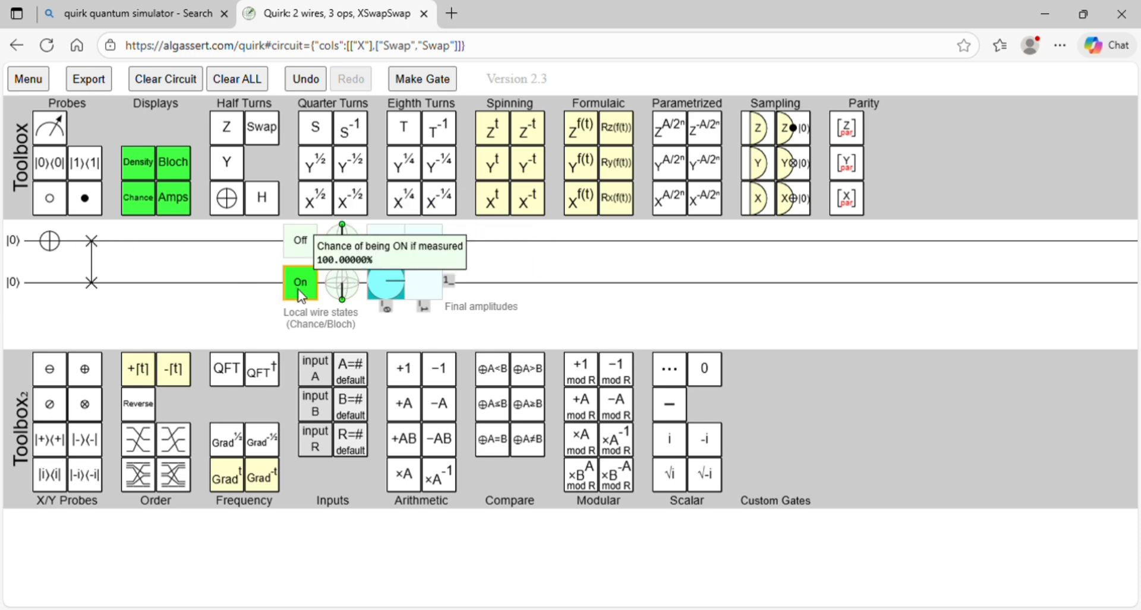
mouse_move(304, 253)
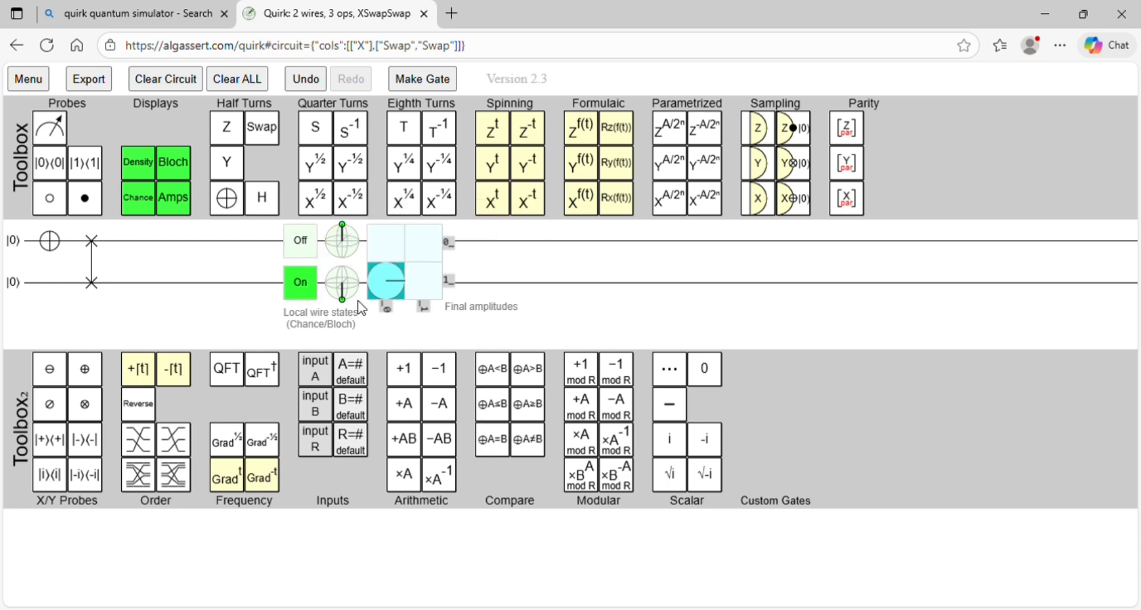
mouse_move(377, 277)
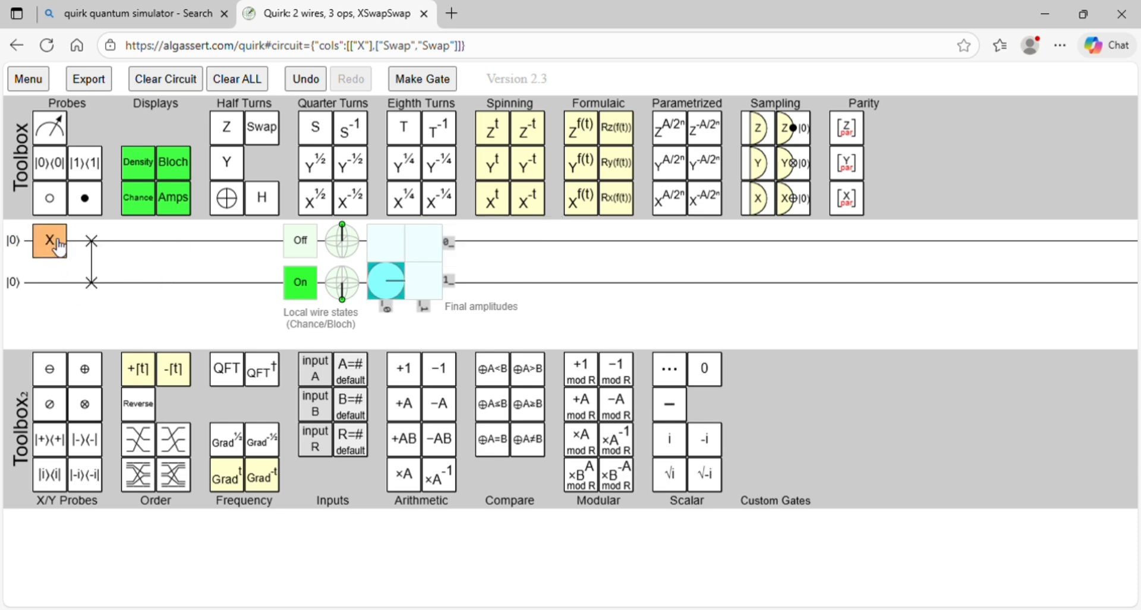
Step: Test the X and Swap circuit with first and second qubits at |0⟩, |1⟩, at |1⟩, |1⟩, and at |1⟩, |0⟩
click(17, 282)
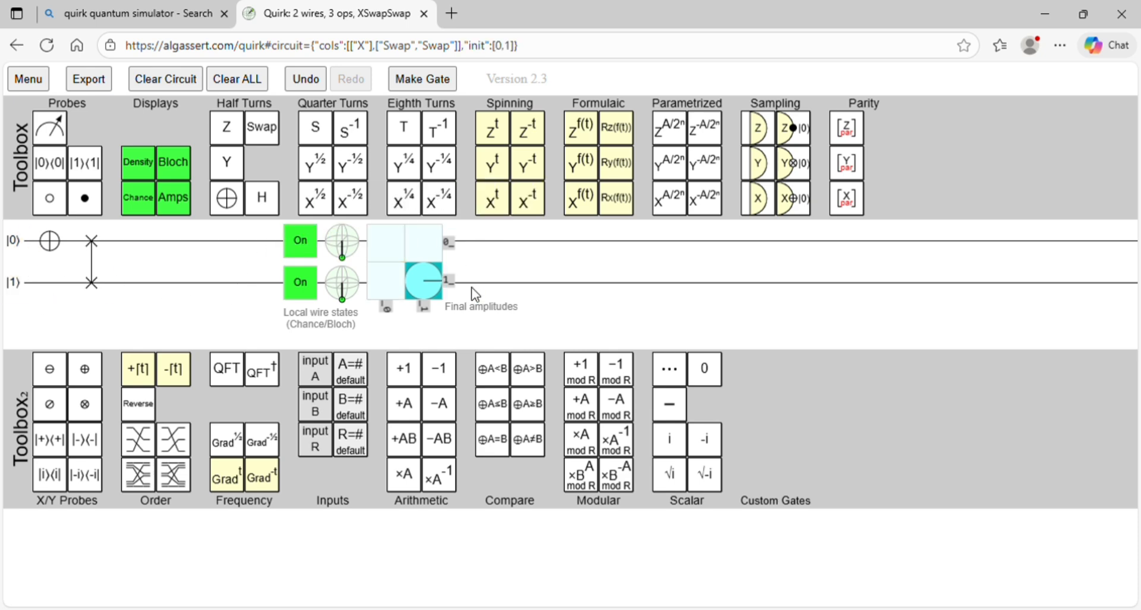
click(14, 240)
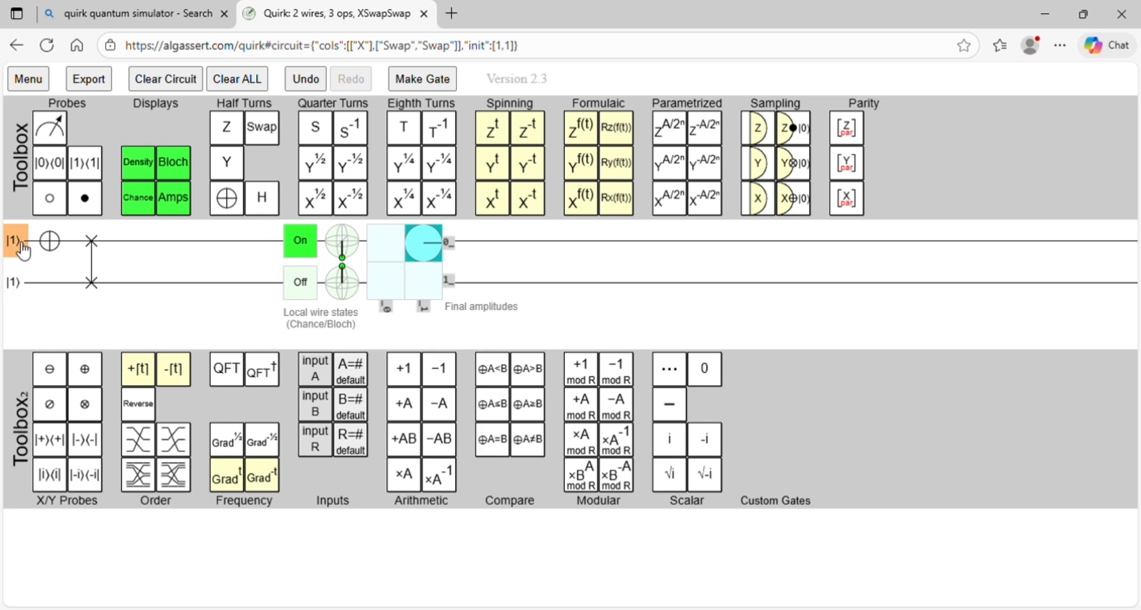
click(28, 286)
click(28, 285)
click(28, 285)
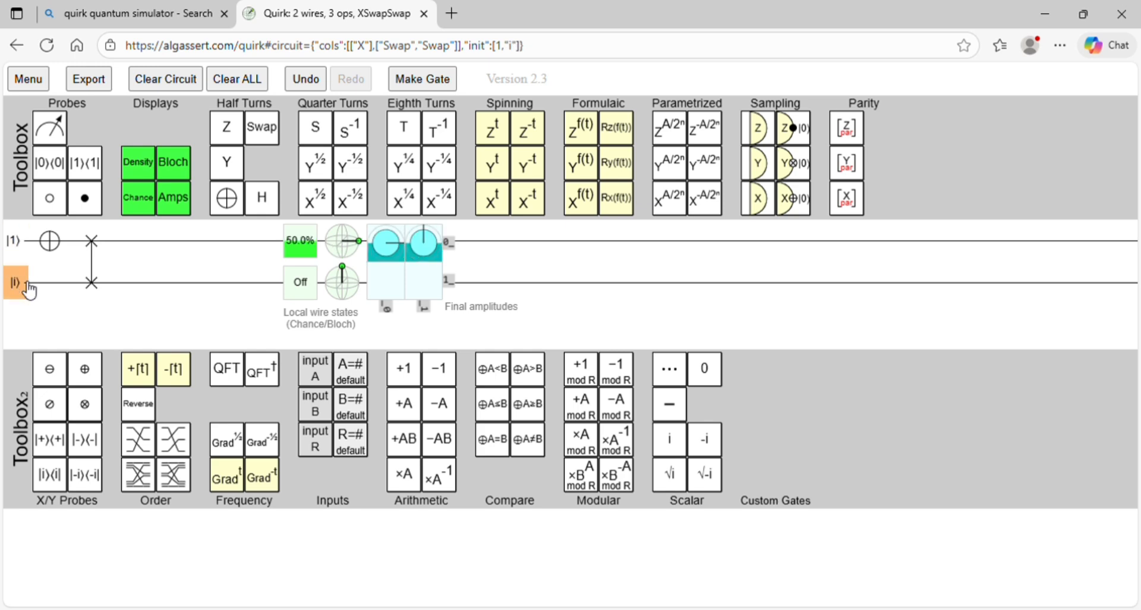
click(28, 286)
click(28, 287)
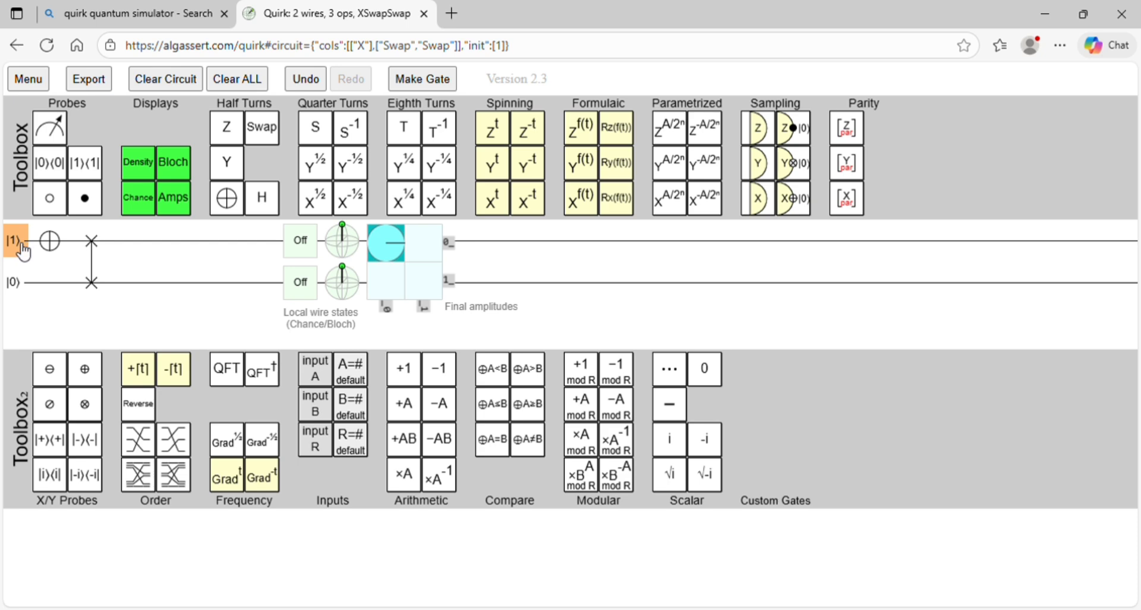
Step: Reset the first qubit's initial state to |0⟩ and remove the X gate and both Swap halves from the circuit
click(22, 252)
click(23, 252)
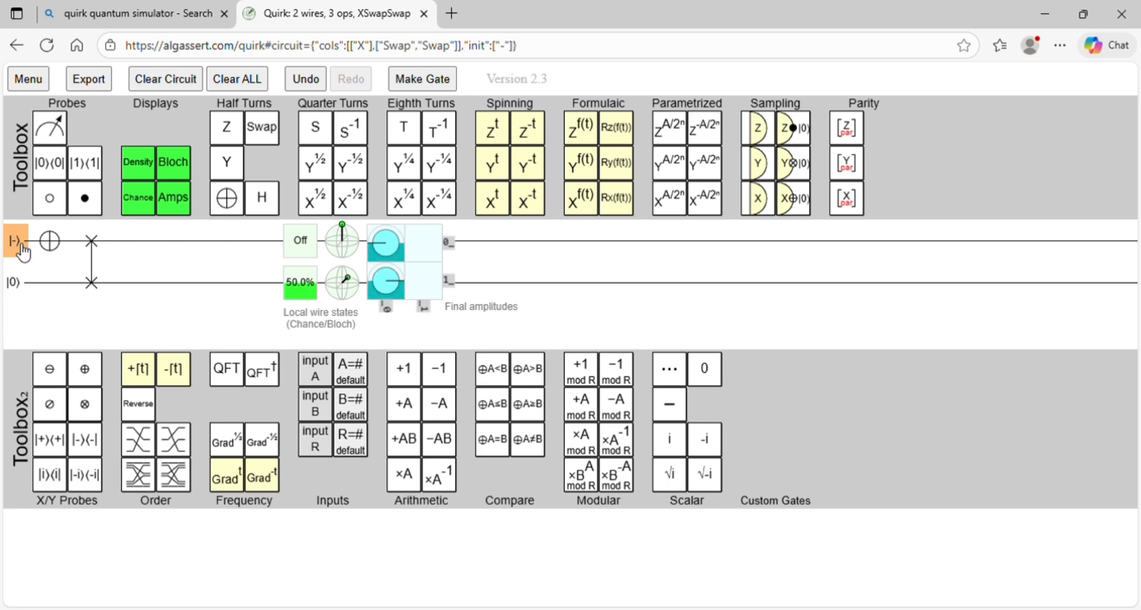
click(23, 252)
click(23, 252)
click(22, 252)
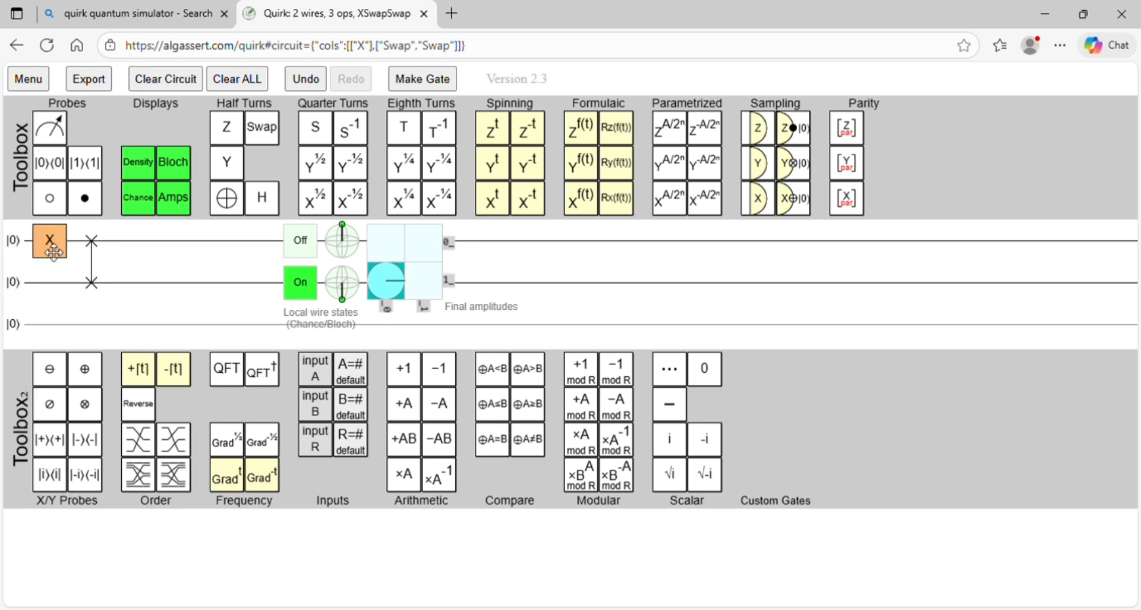
drag(45, 257, 262, 127)
drag(71, 285, 268, 143)
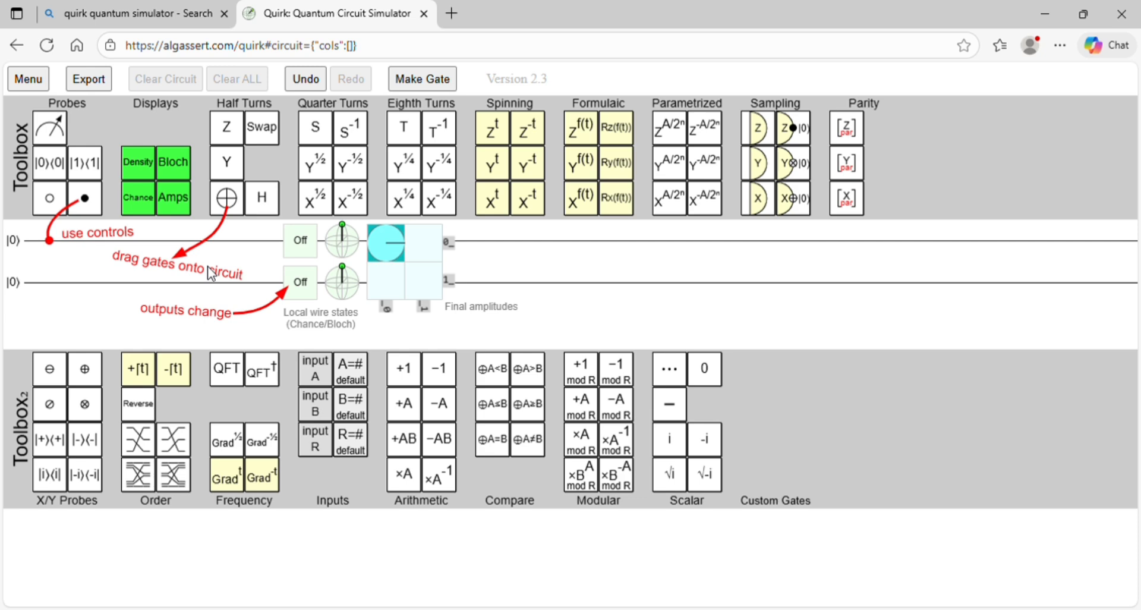
Step: Place an H gate on the first qubit at |0⟩ and inspect its measurement chance, Bloch sphere and final amplitudes
drag(260, 197, 69, 249)
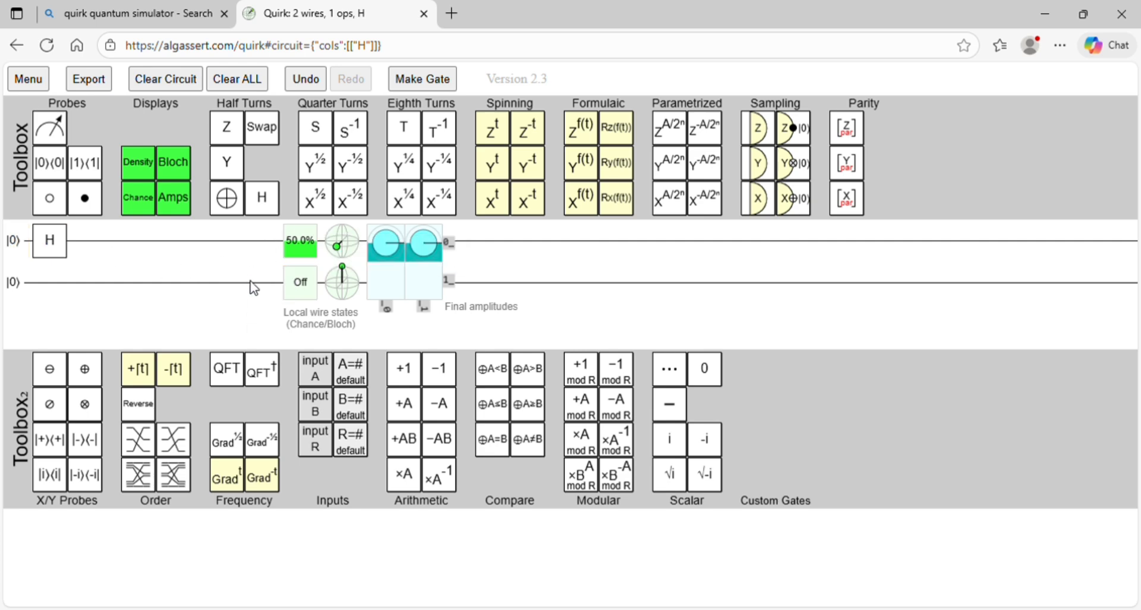
mouse_move(359, 257)
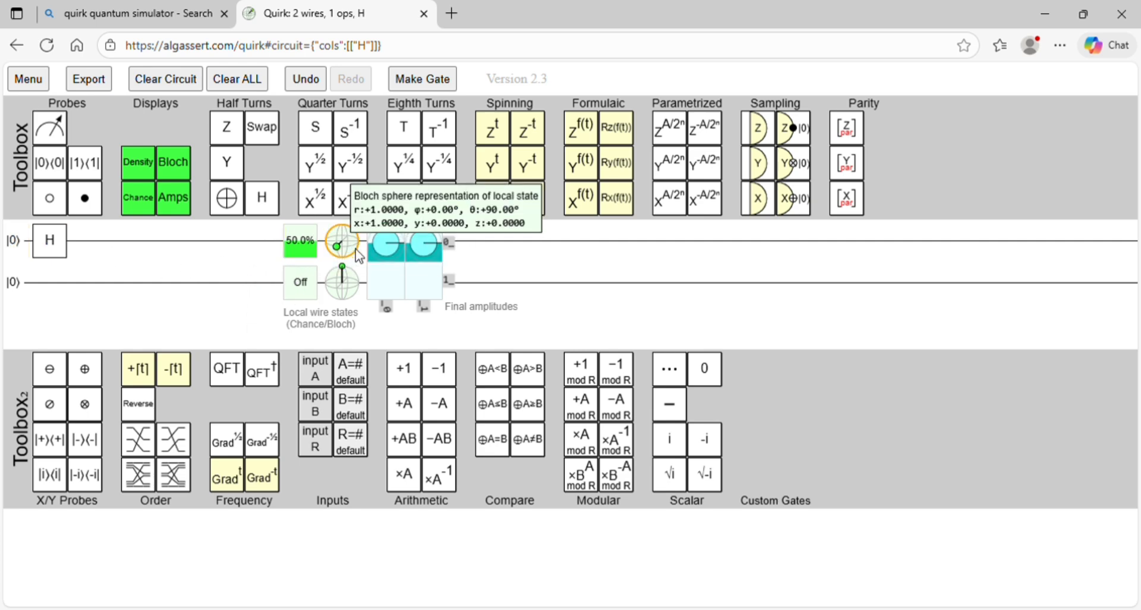
mouse_move(410, 293)
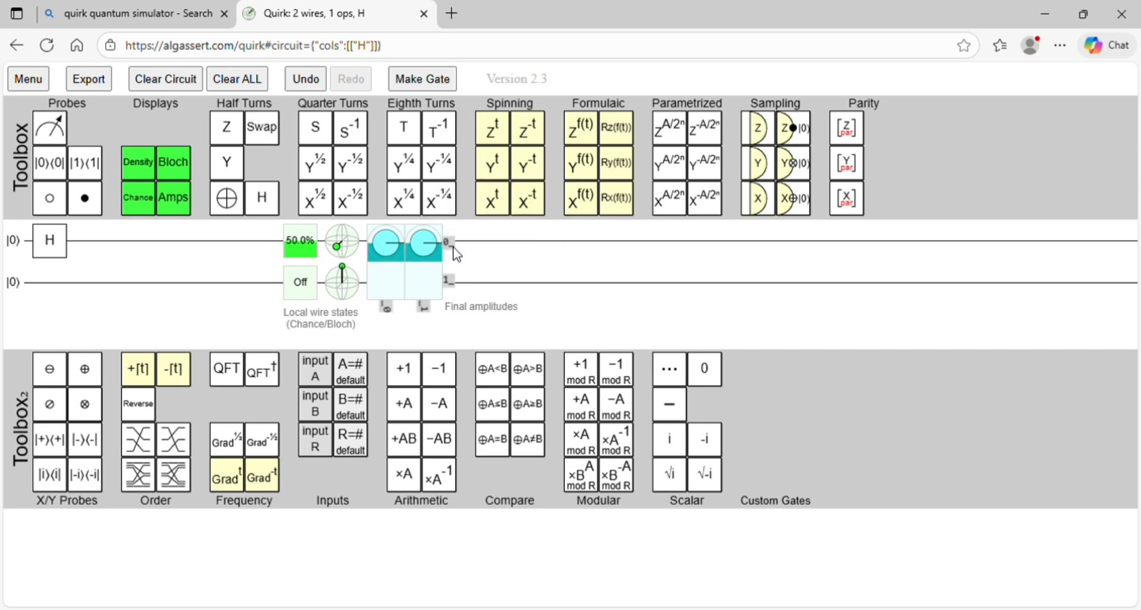
mouse_move(401, 250)
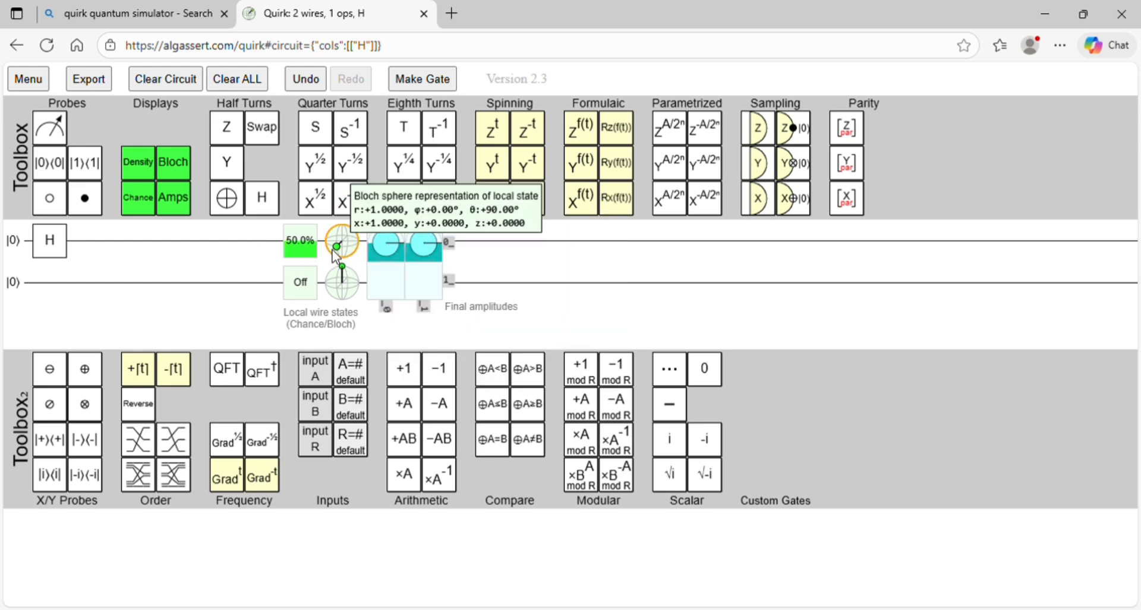
mouse_move(303, 263)
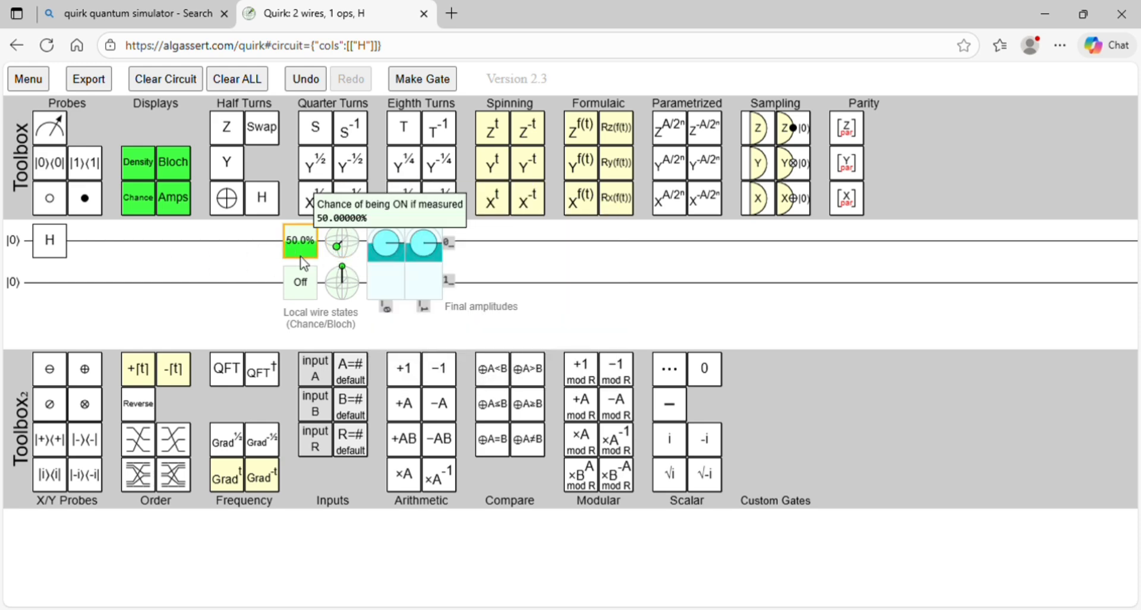
Step: Test the H gate with the first qubit at |1⟩ and |+⟩, and remove the gate from the circuit
click(28, 254)
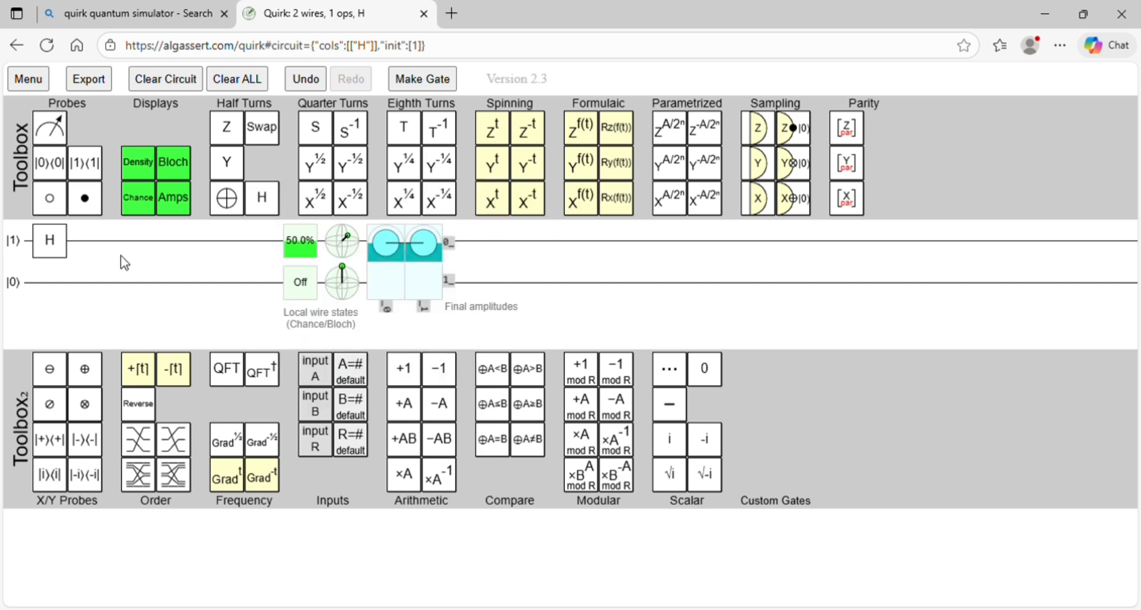
click(19, 245)
drag(68, 242, 281, 192)
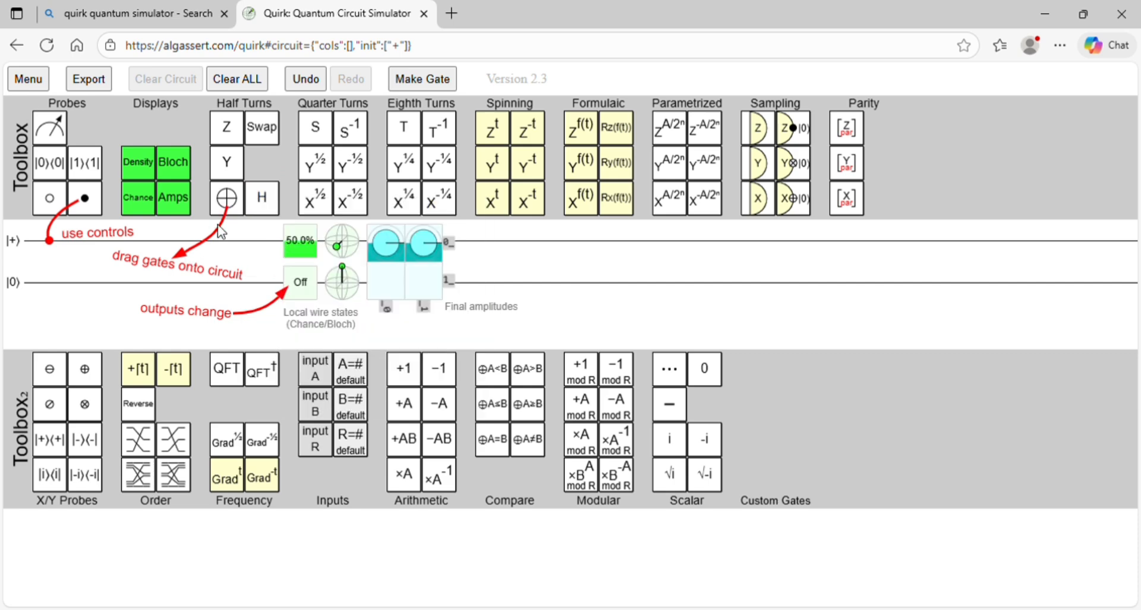